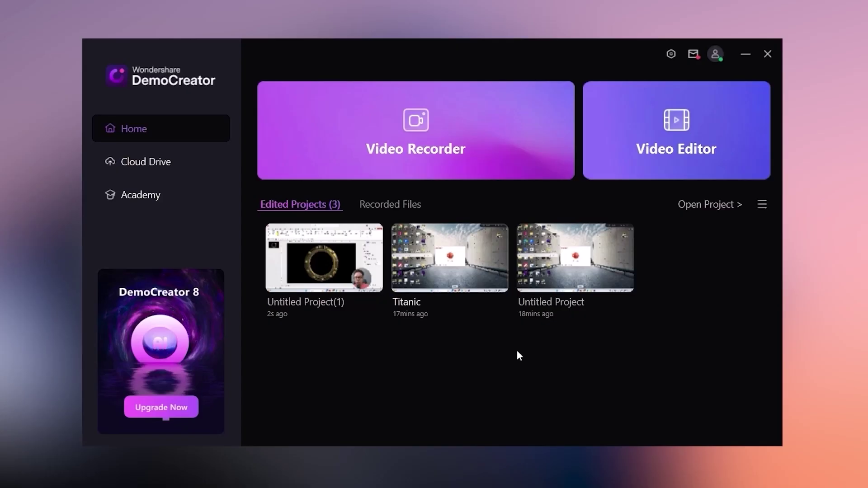
Step: Set up a new Screen & Camera recording in DemoCreator
click(447, 161)
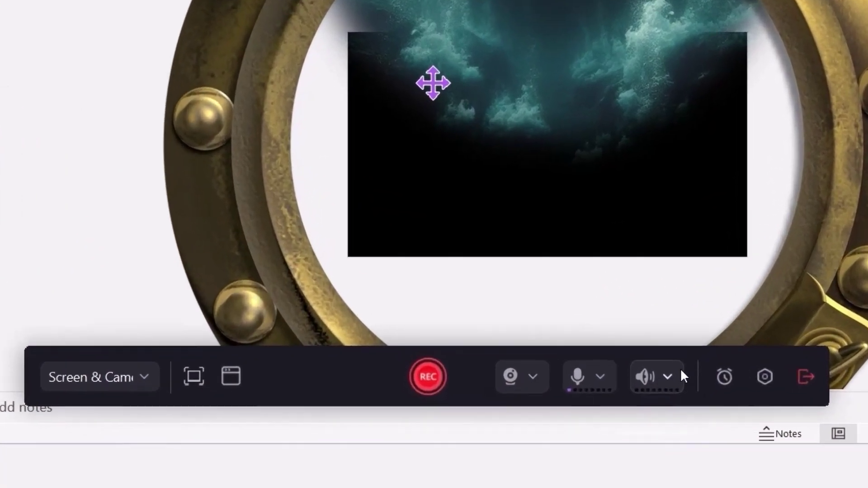
click(221, 419)
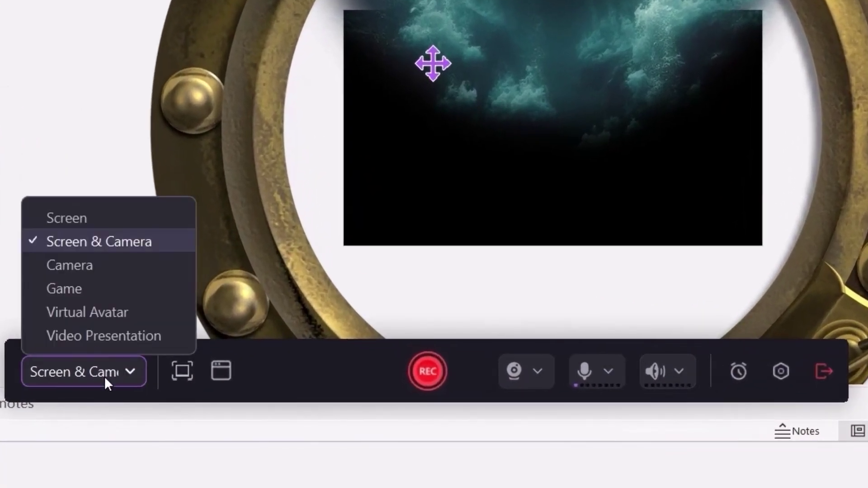
click(117, 374)
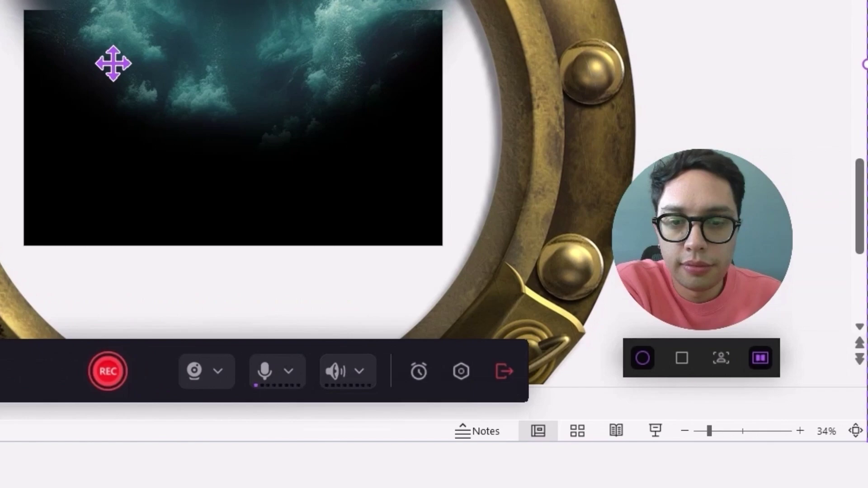
click(120, 411)
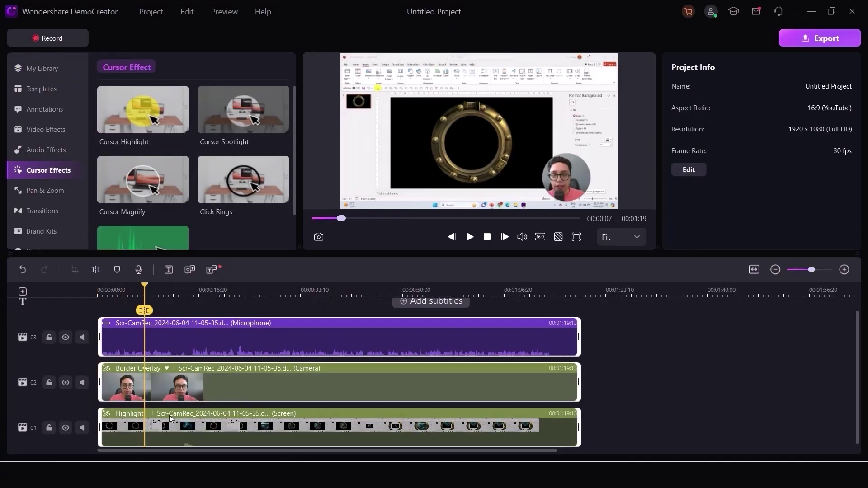
Step: Split the clip, add Simple Roll Right at the split, generate subtitles and apply AI Speech Enhancer
key(ctrl+b)
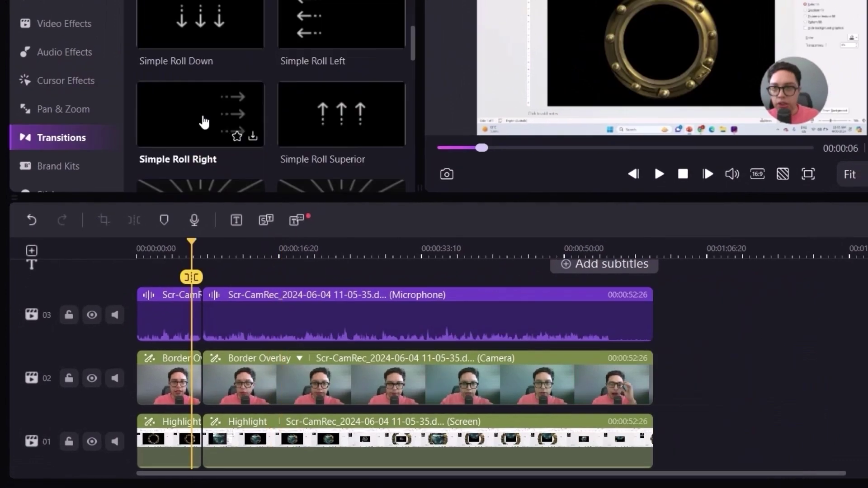
drag(203, 120, 215, 158)
drag(187, 218, 181, 450)
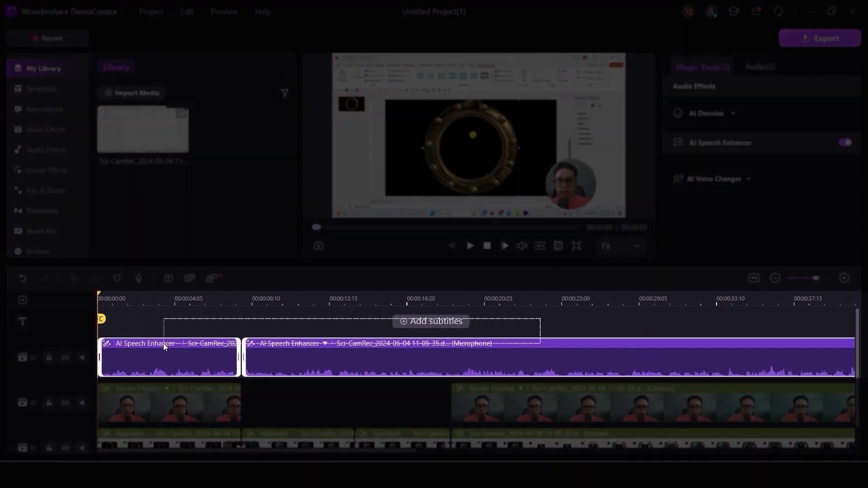
click(430, 320)
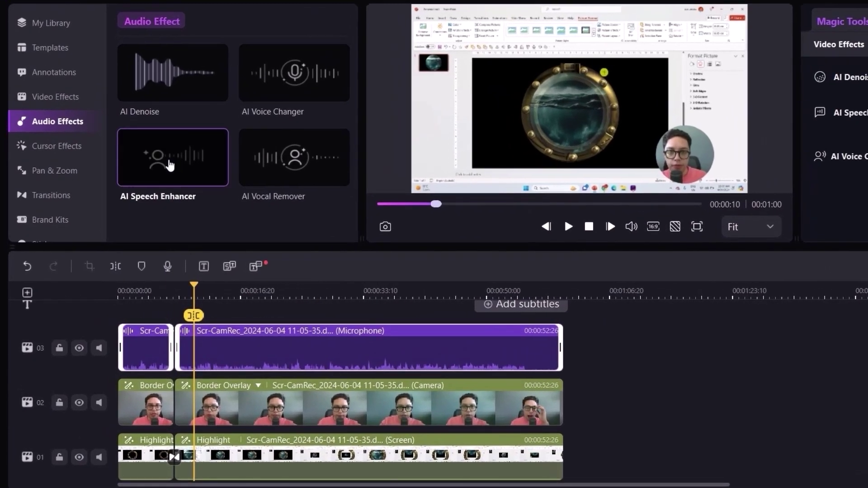
drag(170, 166, 235, 374)
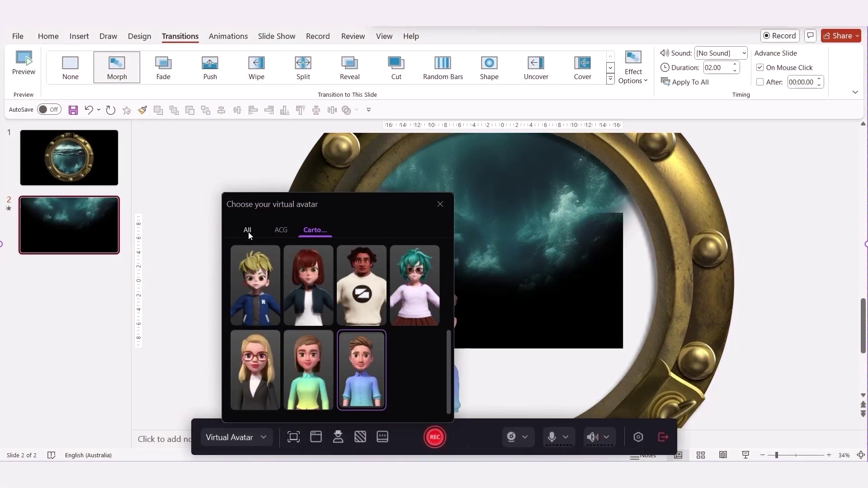
Step: Choose the male virtual avatar to appear over the slide
click(248, 230)
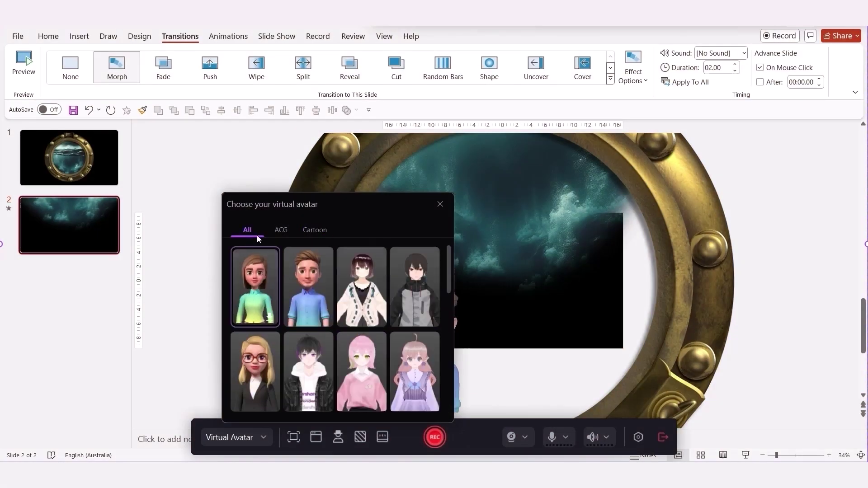
click(318, 284)
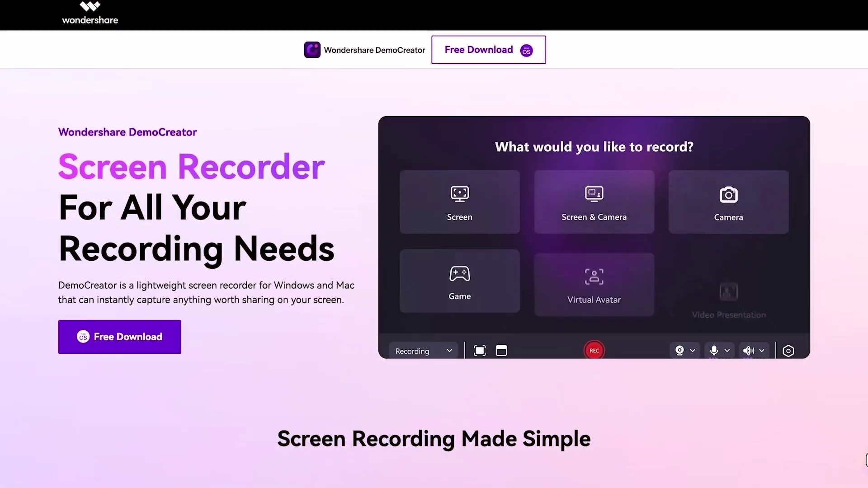
scroll(434, 245, down, 9)
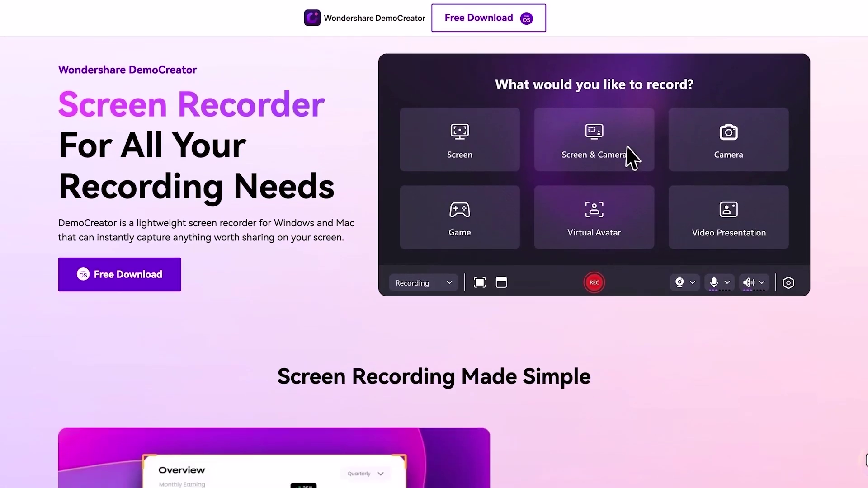
scroll(434, 245, down, 12)
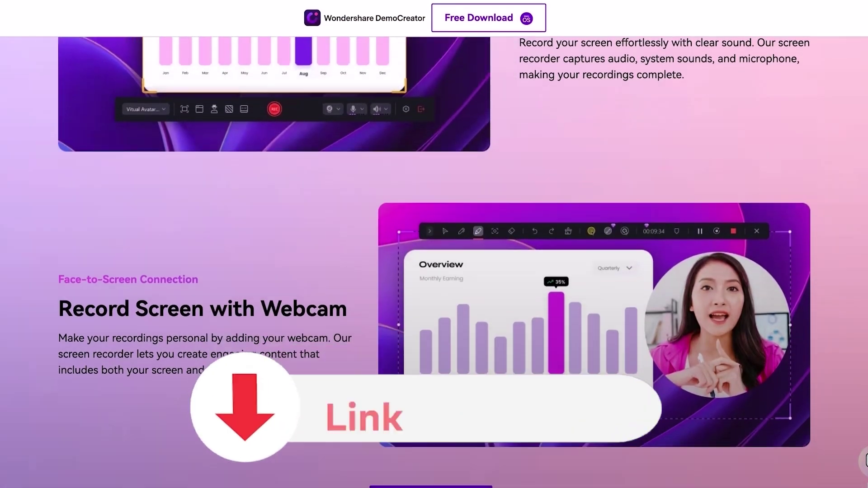
scroll(434, 244, down, 9)
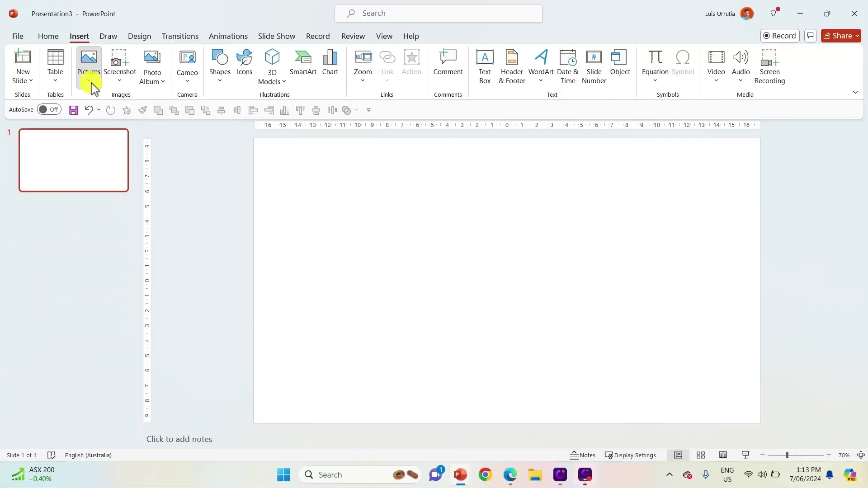
Step: Insert the standing leopard photo from Stock Images onto slide 1
click(89, 80)
click(105, 130)
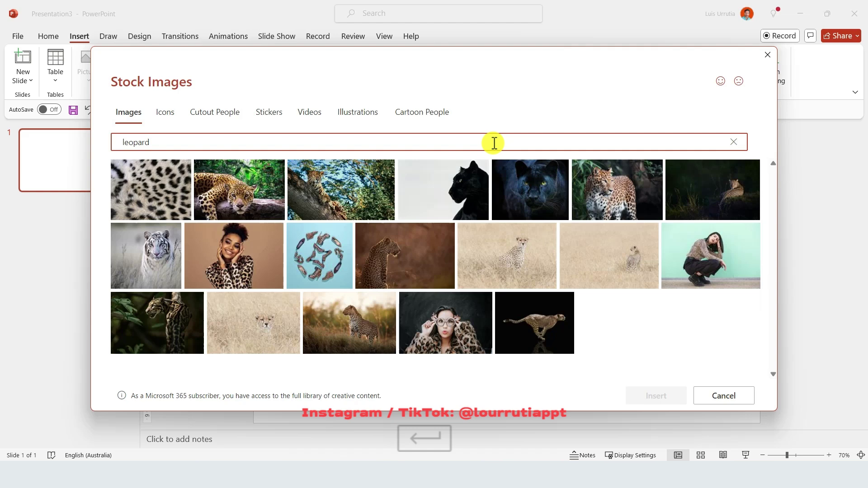
click(638, 182)
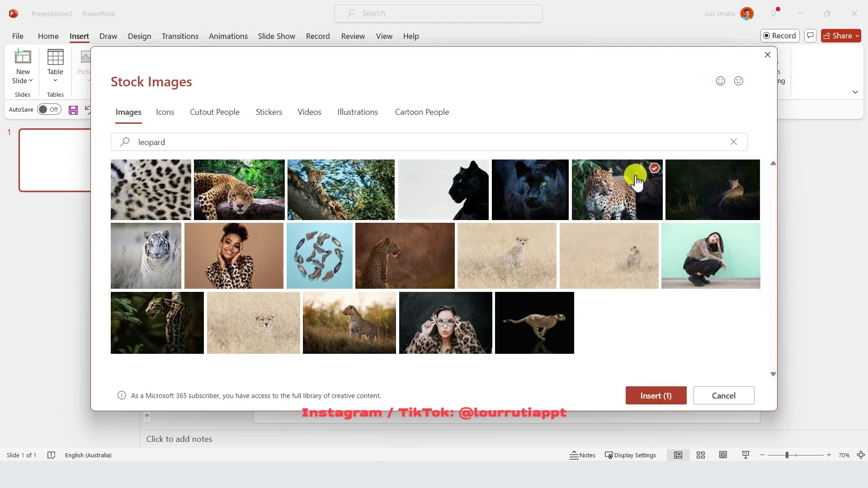
click(673, 400)
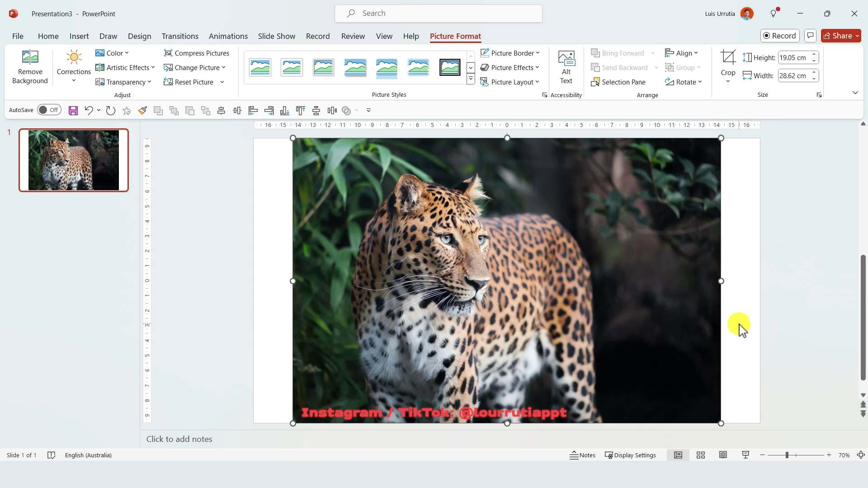
Step: Crop the leopard photo to 16:9 and stretch it to fill the whole slide
click(729, 83)
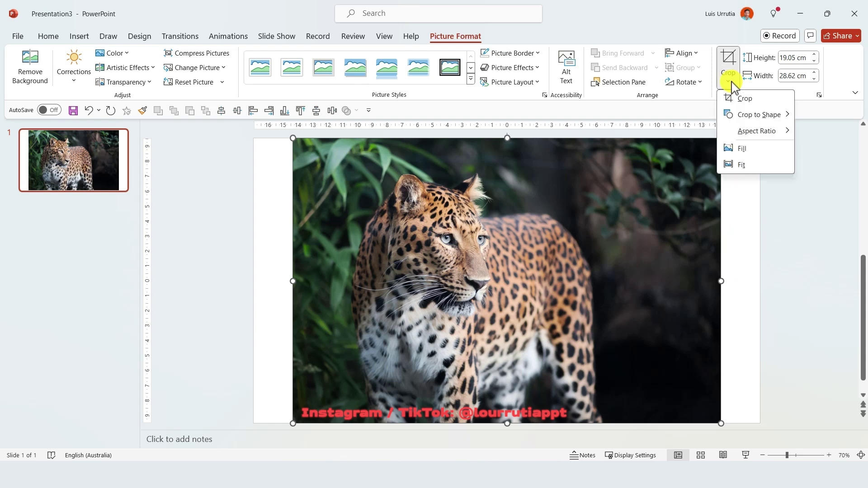
mouse_move(740, 131)
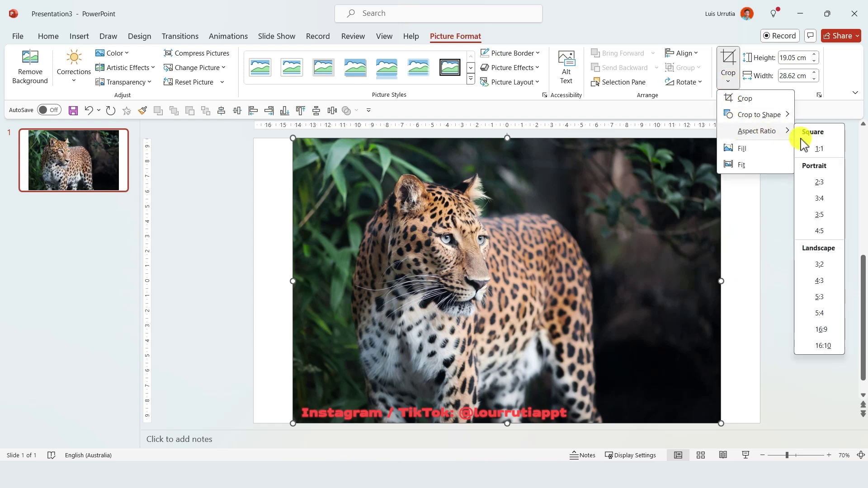
click(820, 330)
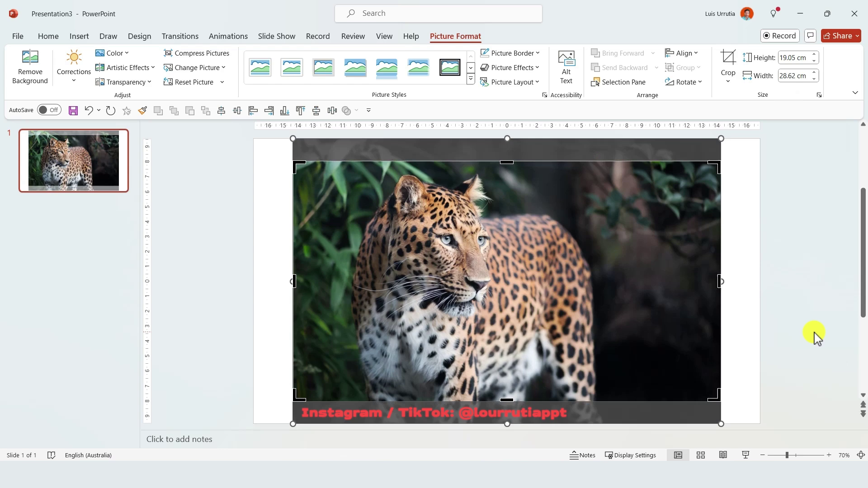
click(747, 264)
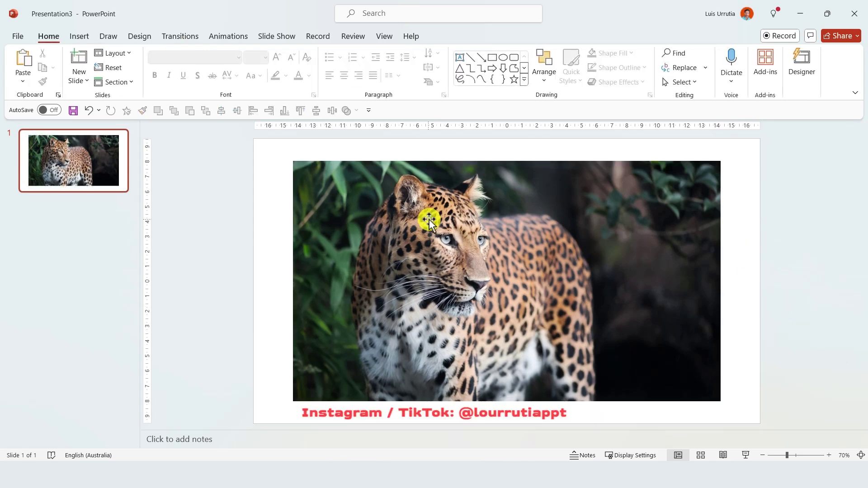
drag(430, 219, 388, 197)
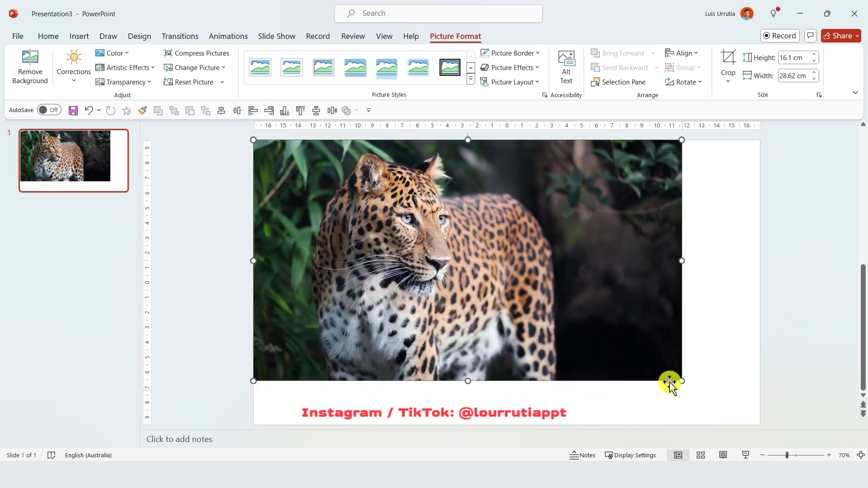
drag(682, 380, 761, 423)
click(800, 335)
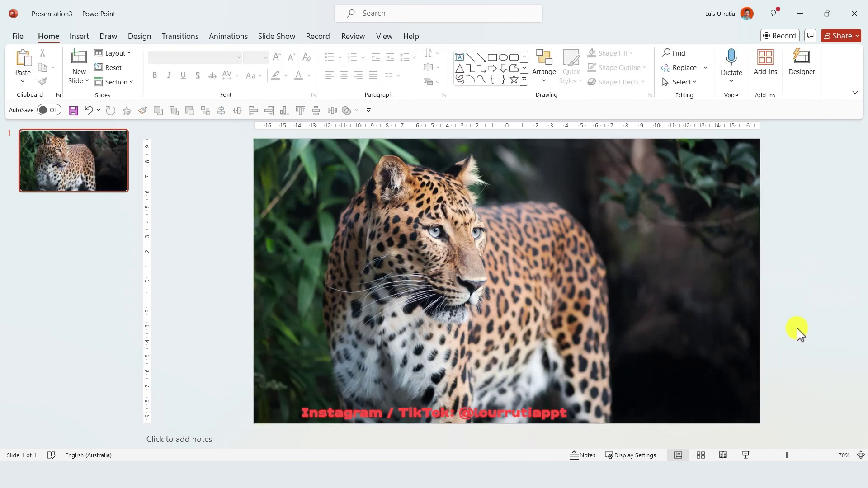
Step: Insert a 7 by 5 table and stretch it to cover the whole slide
click(80, 36)
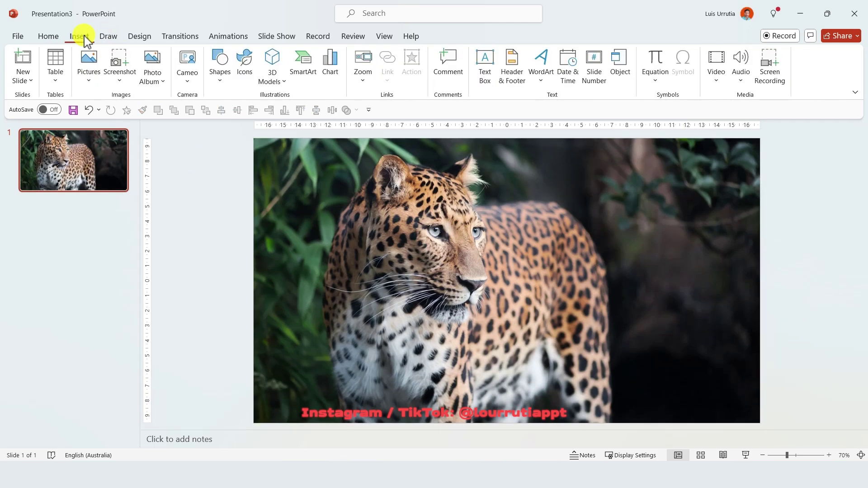
click(57, 77)
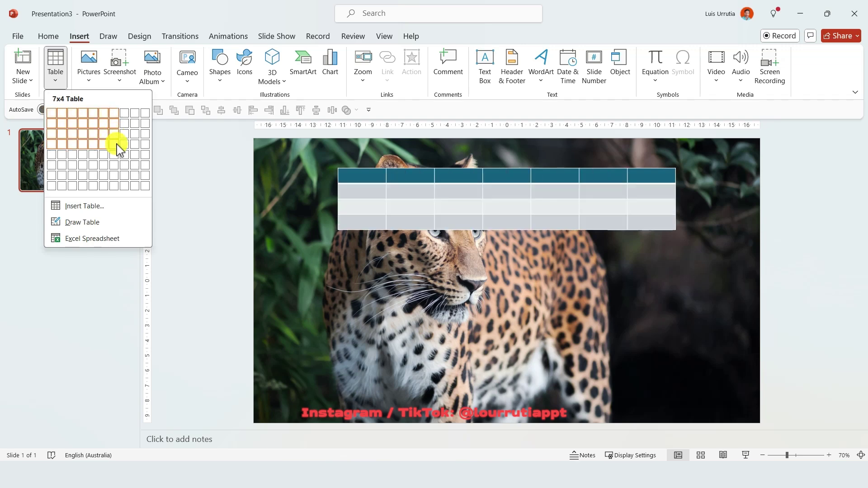
click(118, 161)
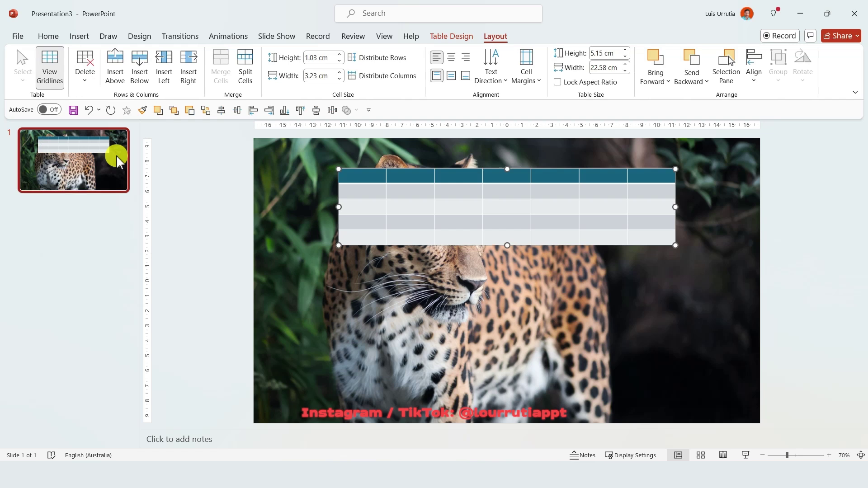
drag(335, 169, 252, 140)
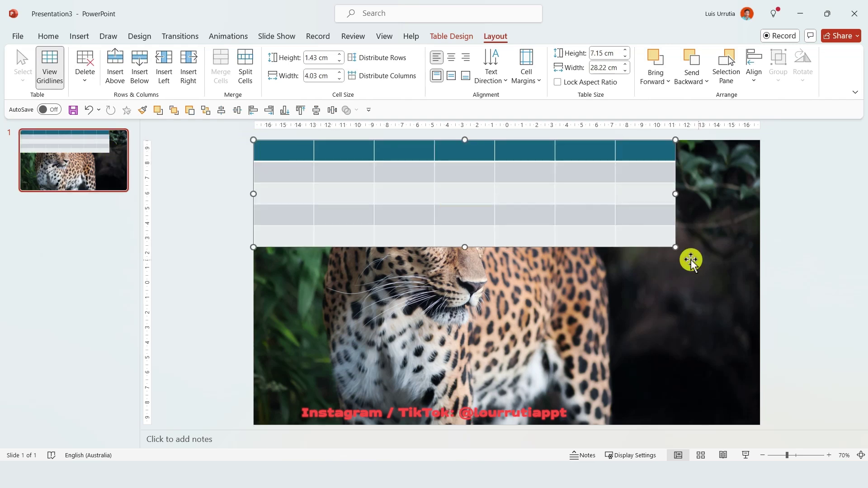
drag(676, 248, 761, 426)
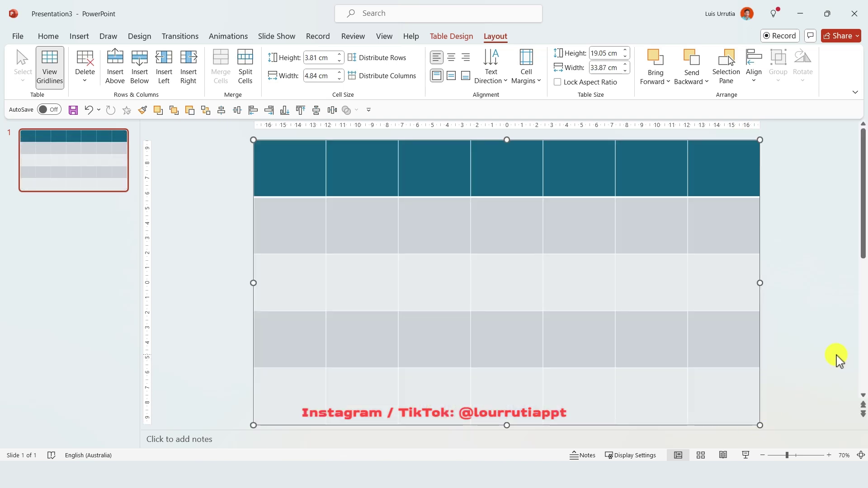
Step: Set the table's borders to No Border
click(441, 37)
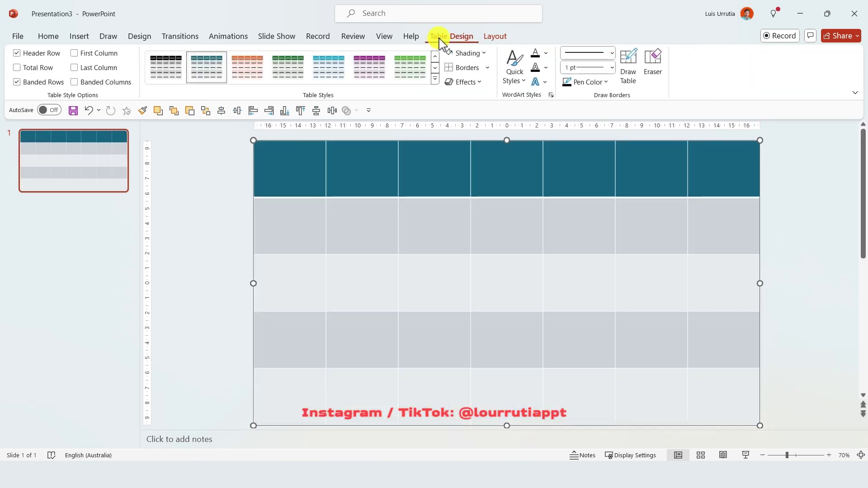
click(485, 53)
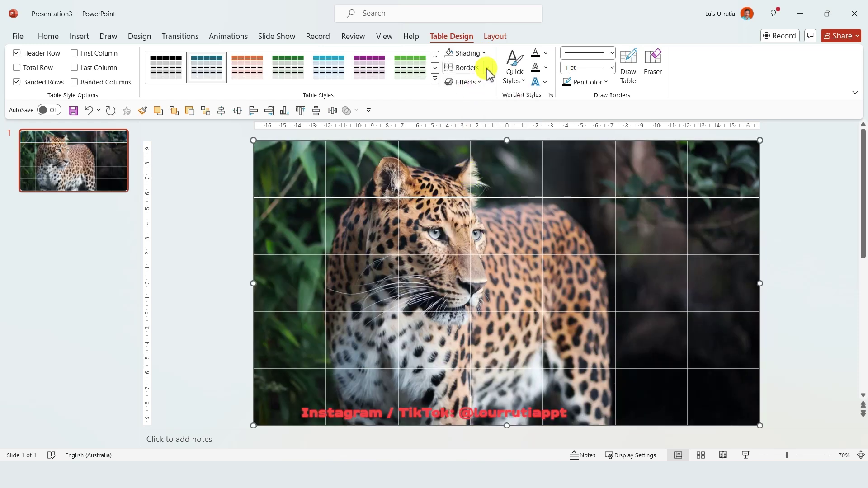
click(488, 69)
click(482, 85)
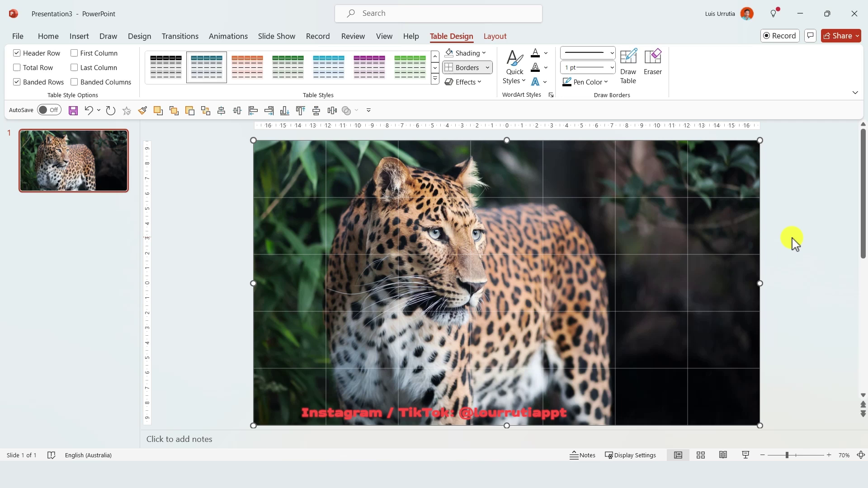
Step: Fill the six-cell block on the lower right white
click(719, 270)
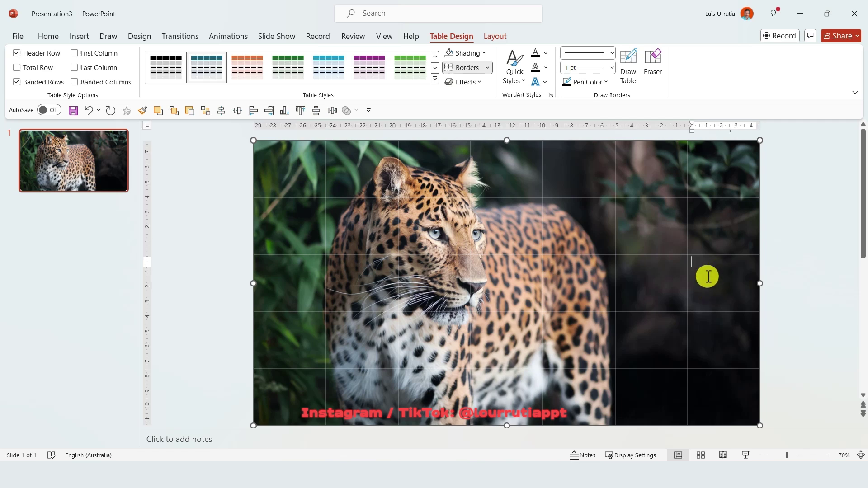
drag(708, 276, 610, 313)
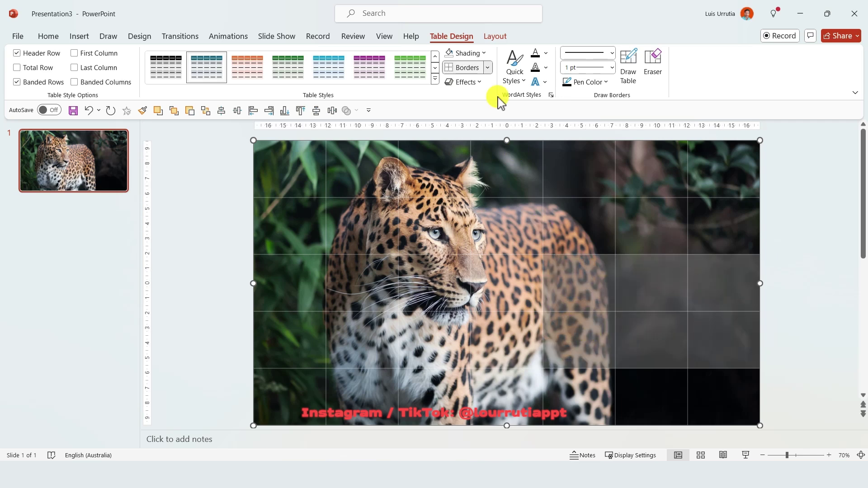
click(485, 54)
click(456, 82)
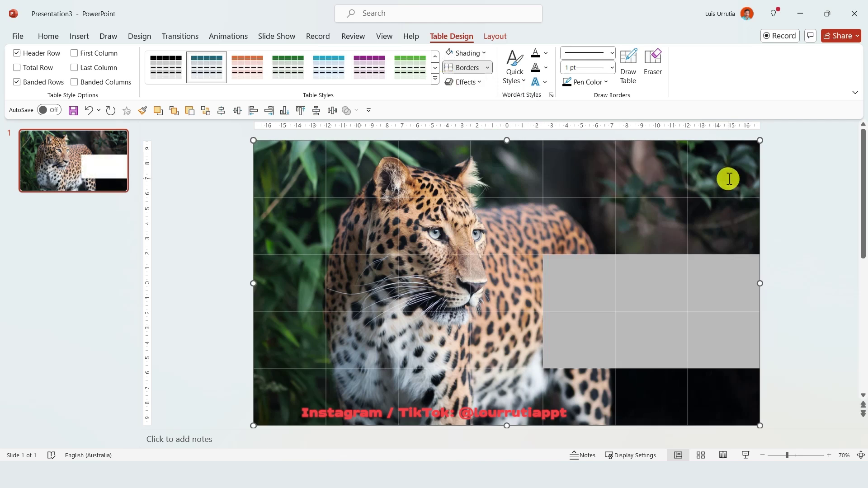
Step: Fill the two top-right cells plus single bottom-, fourth- and third-row cells white
drag(729, 180, 674, 183)
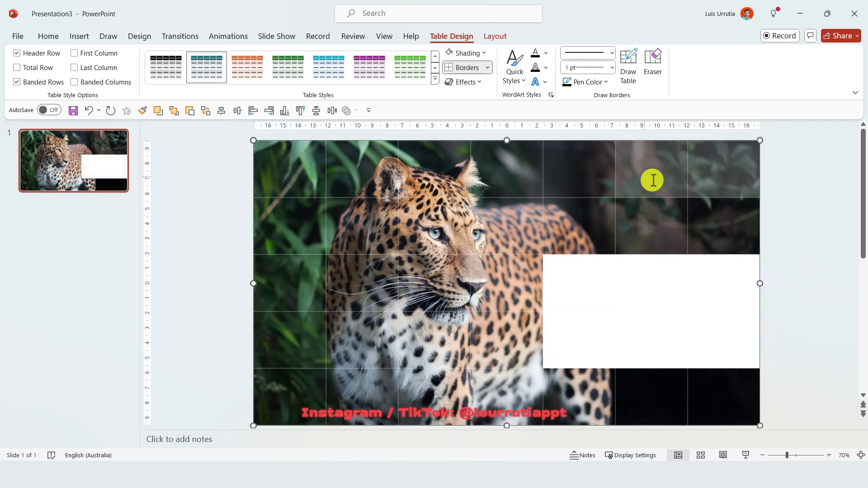
click(449, 54)
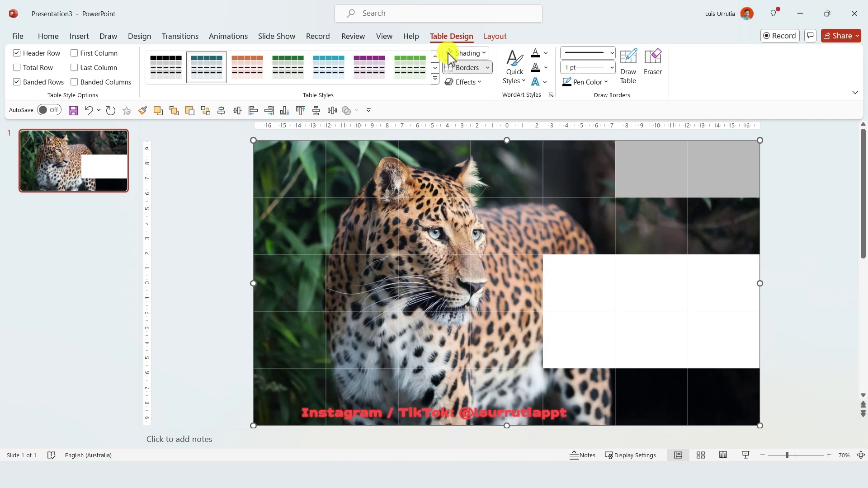
click(418, 383)
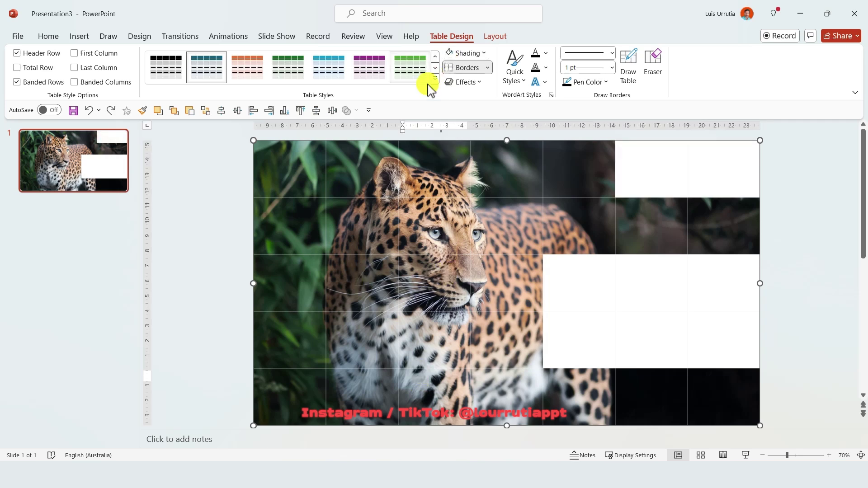
click(449, 54)
click(352, 322)
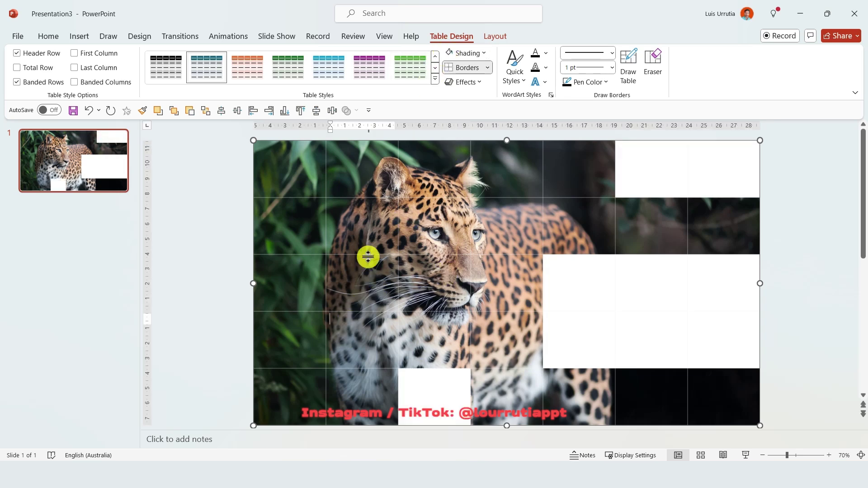
click(450, 54)
click(277, 284)
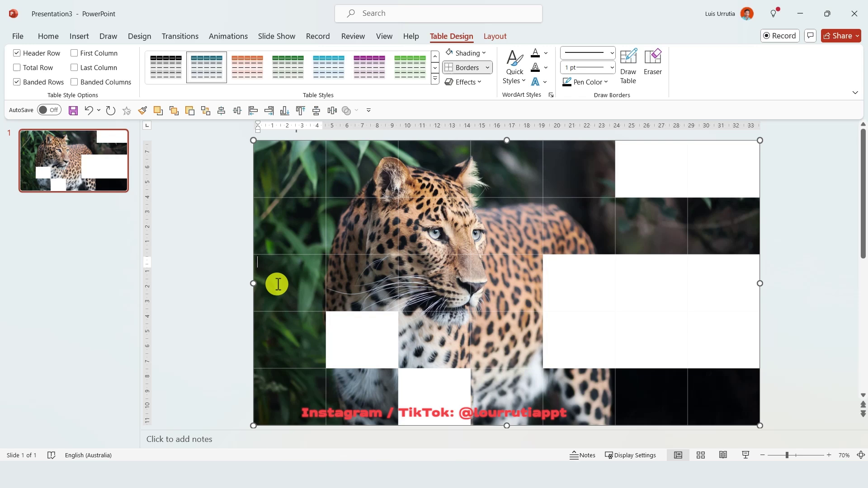
click(457, 53)
click(791, 237)
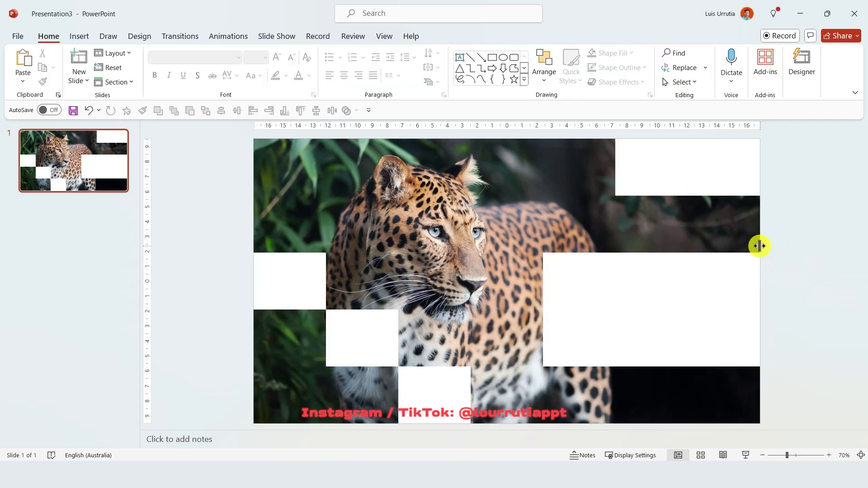
Step: Add an enlarged 'LEOPARD' title in Bebas in the white block and paste the description beneath
click(79, 38)
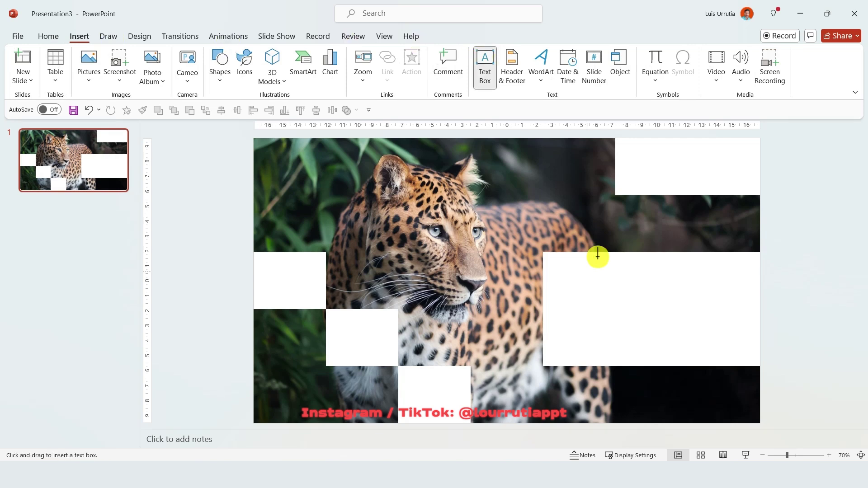
drag(555, 275, 733, 299)
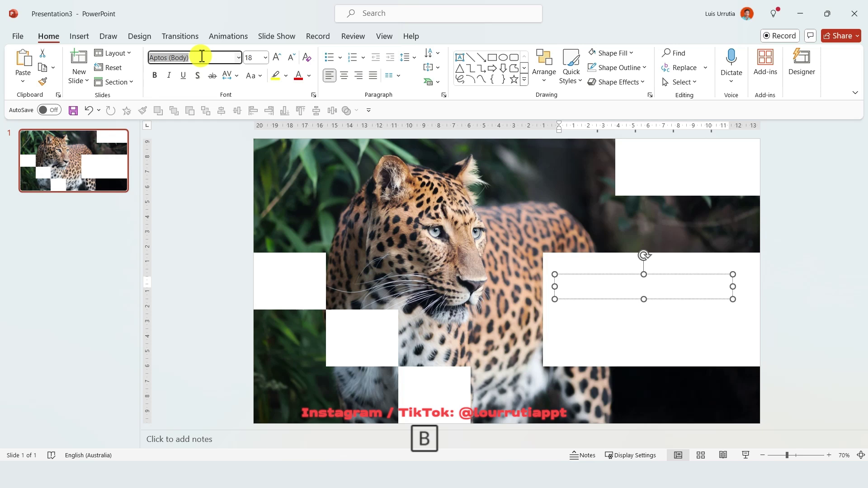
key(Return)
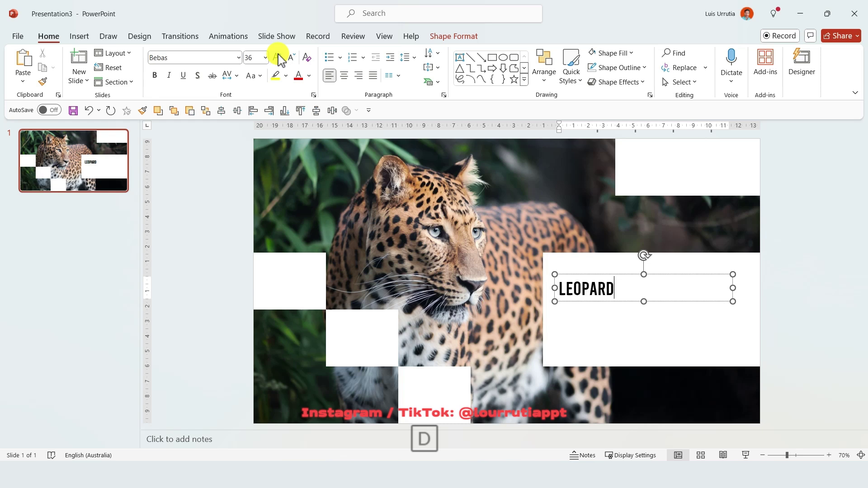
key(ctrl+a)
click(276, 57)
click(277, 57)
click(277, 57)
click(276, 57)
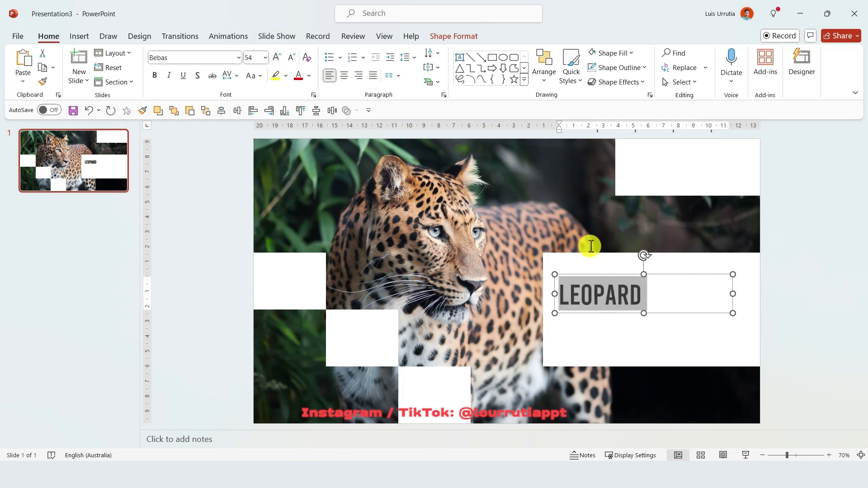
drag(636, 276, 646, 266)
click(828, 292)
text(The leopard is a stealthy and agile predator with a distinctive spotted coat, adept at hunting in diverse habitats from African savannas to Asian forests. Solitary and versatile, it thrives in various environments, showcasing remarkable adaptability.)
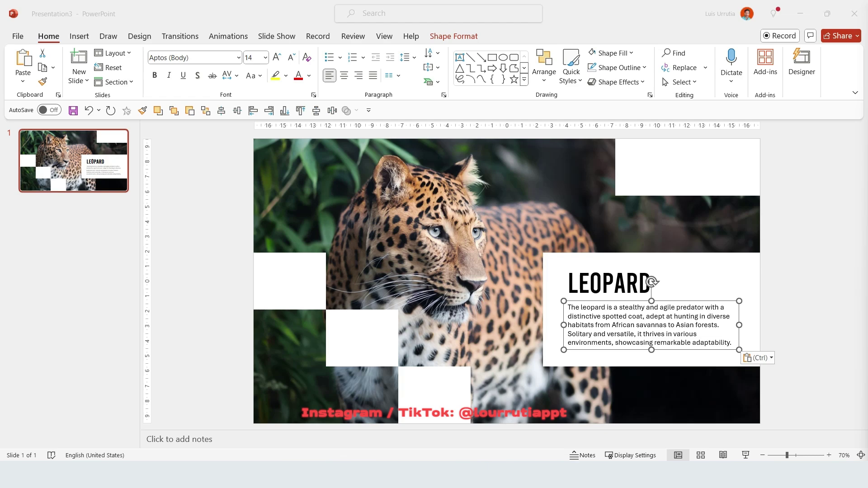
Step: Select both the Elephant and Whales slides in the thumbnail pane
click(68, 223)
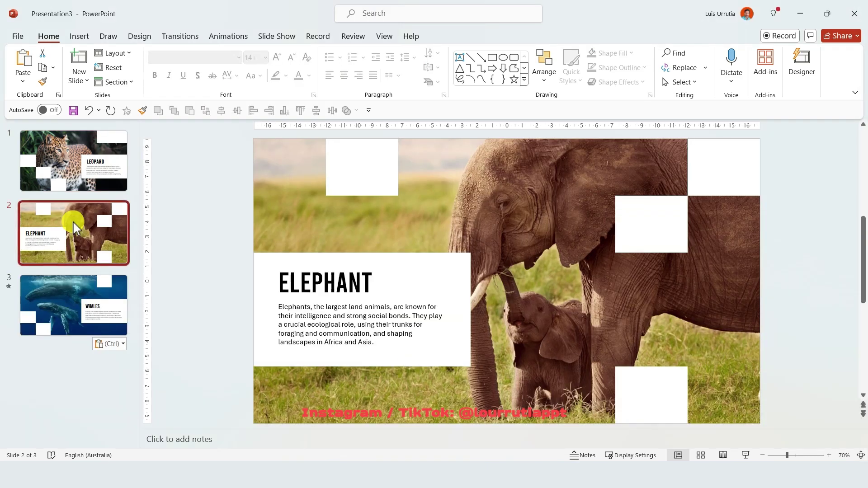
click(72, 292)
click(176, 275)
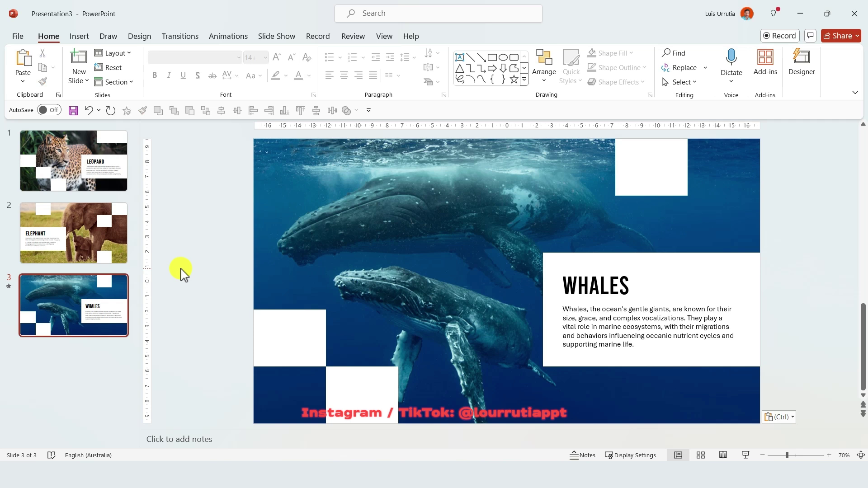
shift+click(102, 232)
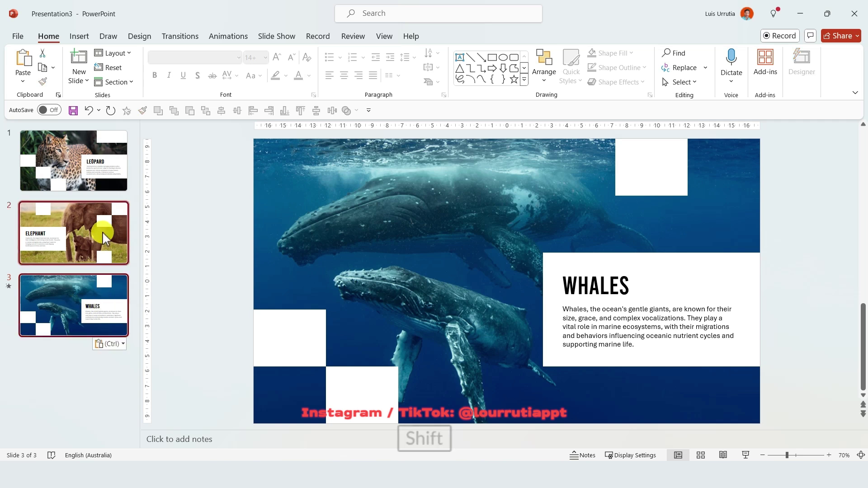
Step: Give the Elephant and Whales slides the Checkerboard transition
click(181, 36)
click(612, 80)
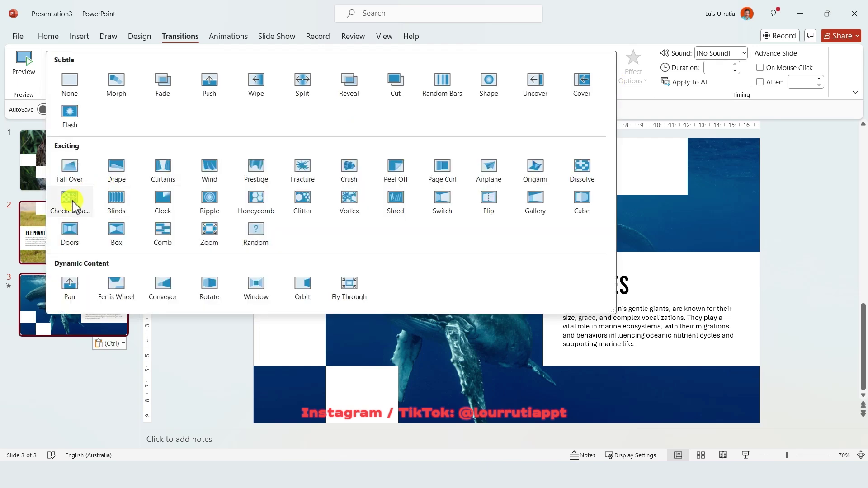
click(71, 204)
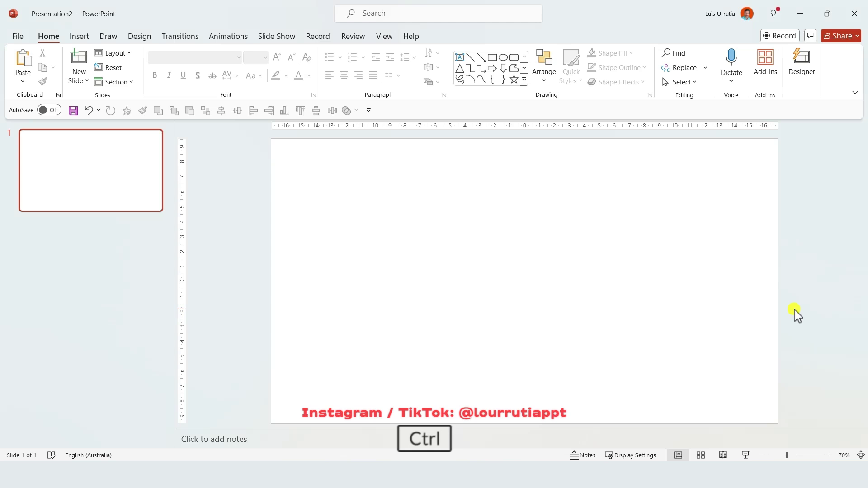
Step: Paste the neon street photo and place the pagoda street photo beside it
key(ctrl+v)
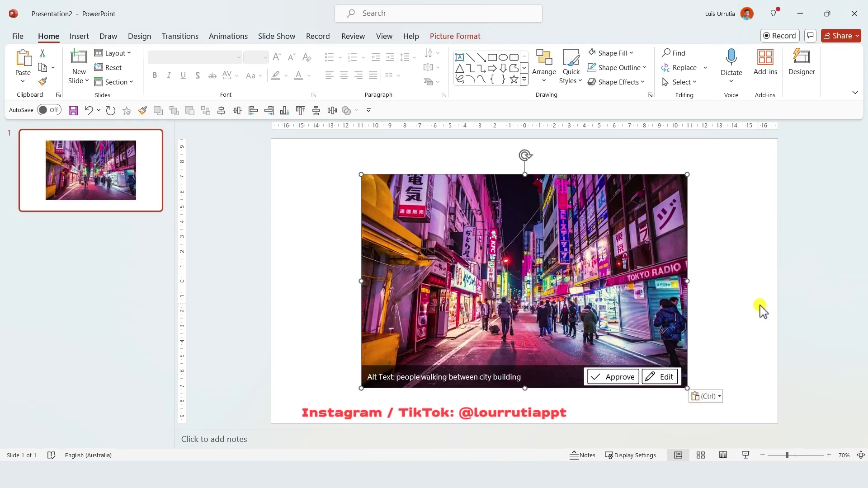
click(750, 302)
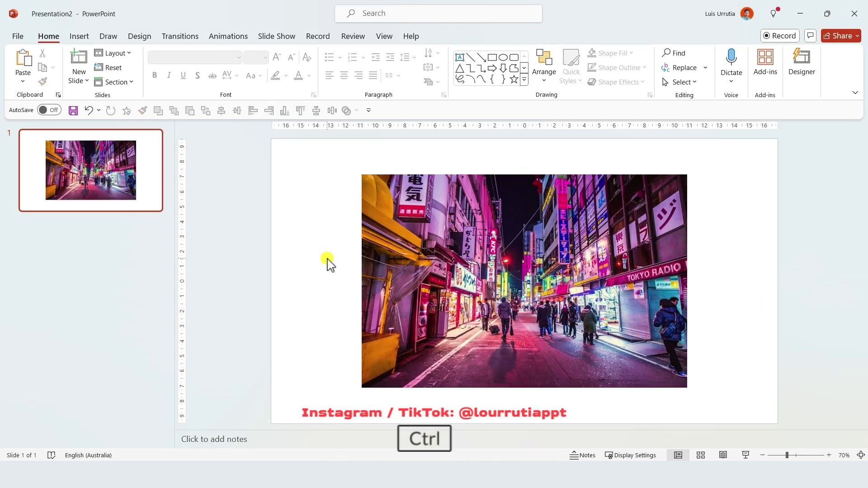
key(ctrl+v)
drag(423, 194, 789, 226)
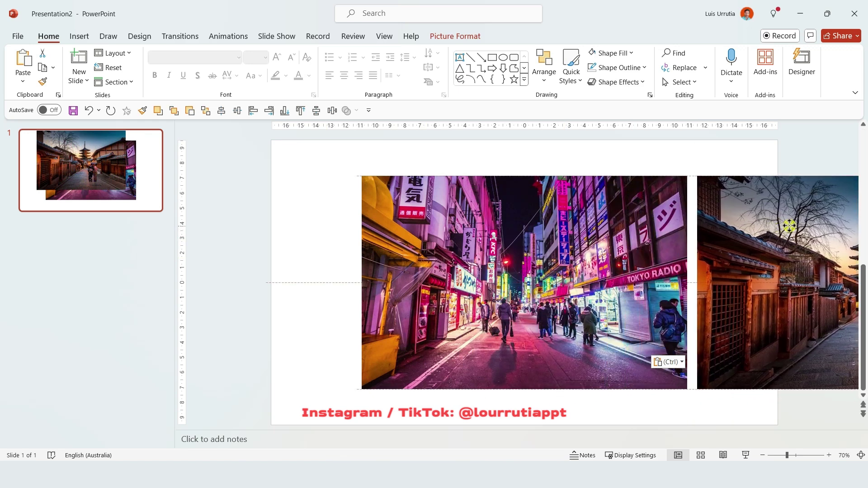
drag(790, 225, 790, 226)
Step: Paste the canal city and torii gate photos to extend the row past the right edge
key(ctrl+v)
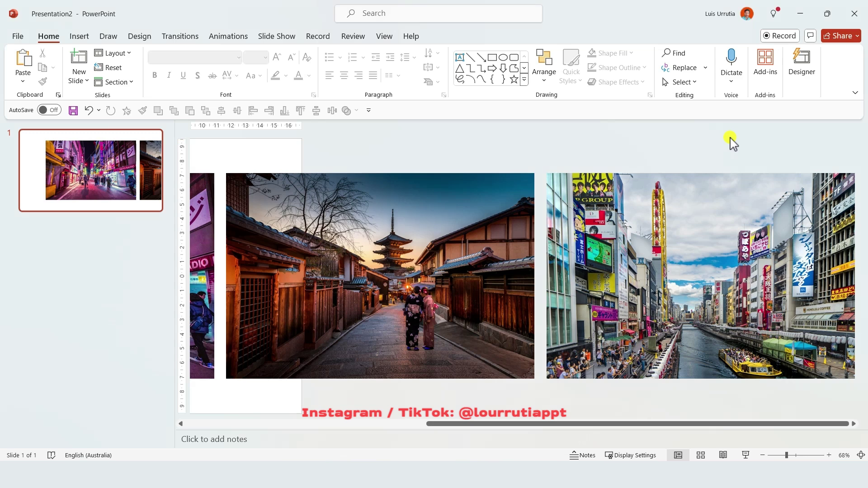
key(ctrl+v)
drag(696, 198, 696, 201)
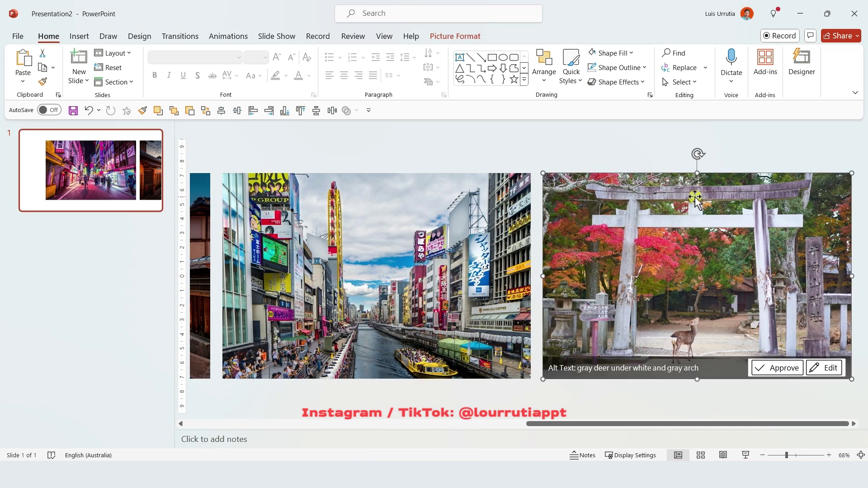
click(775, 456)
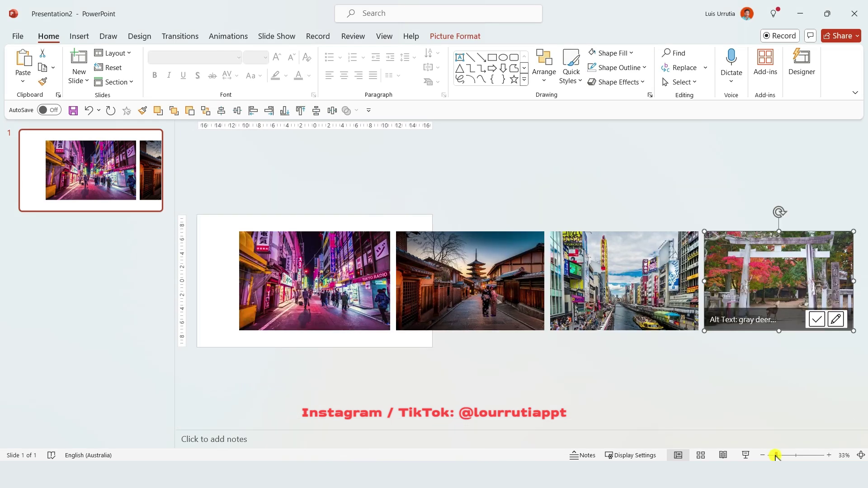
click(229, 246)
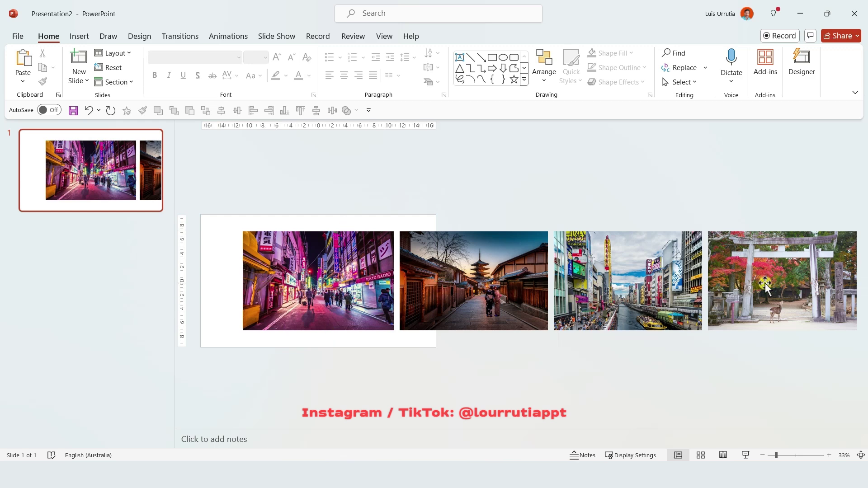
click(786, 456)
Step: Add a vertical guide at the slide centre
right_click(548, 160)
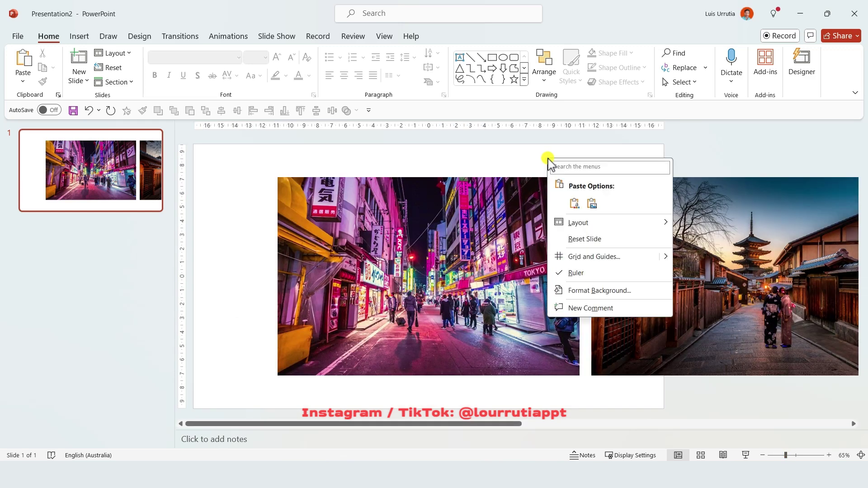
click(686, 252)
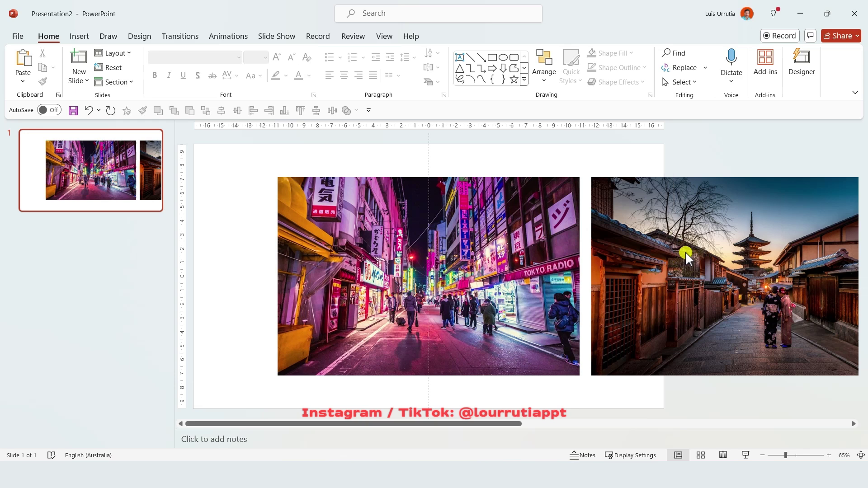
click(466, 199)
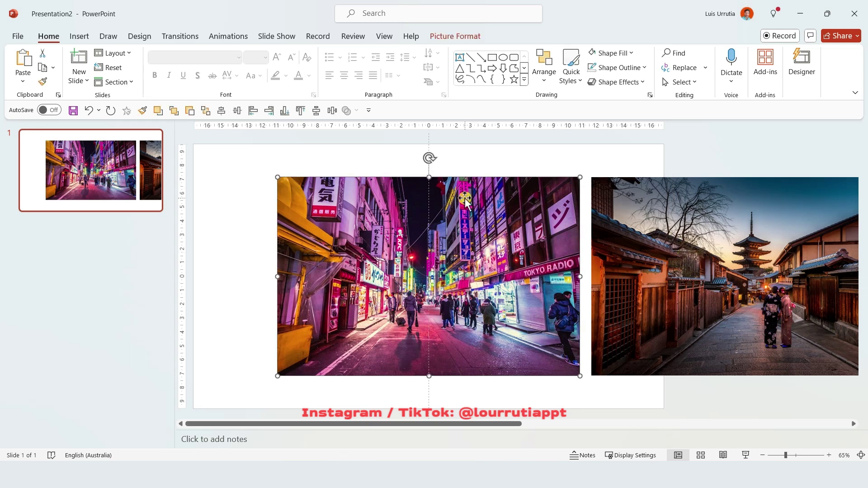
click(471, 164)
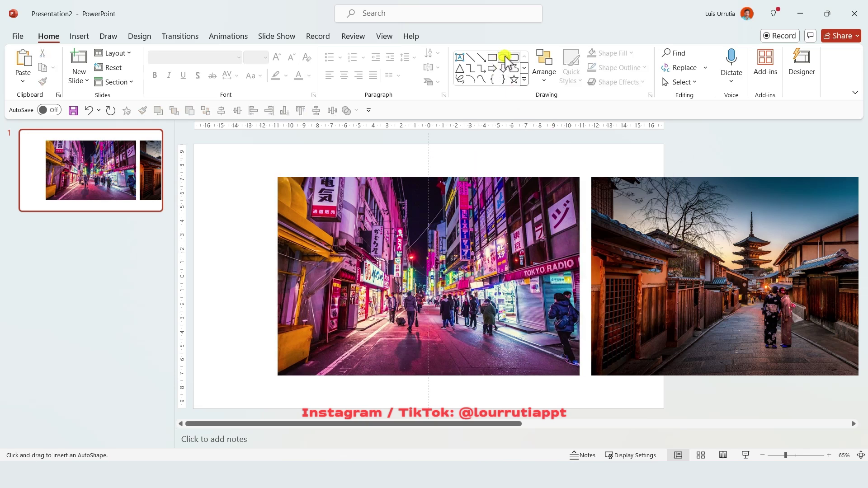
Step: Draw a wide, horizontally centred ellipse across the slide top and copy it to the bottom
mouse_move(667, 142)
mouse_down()
mouse_move(142, 242)
mouse_move(183, 227)
mouse_up()
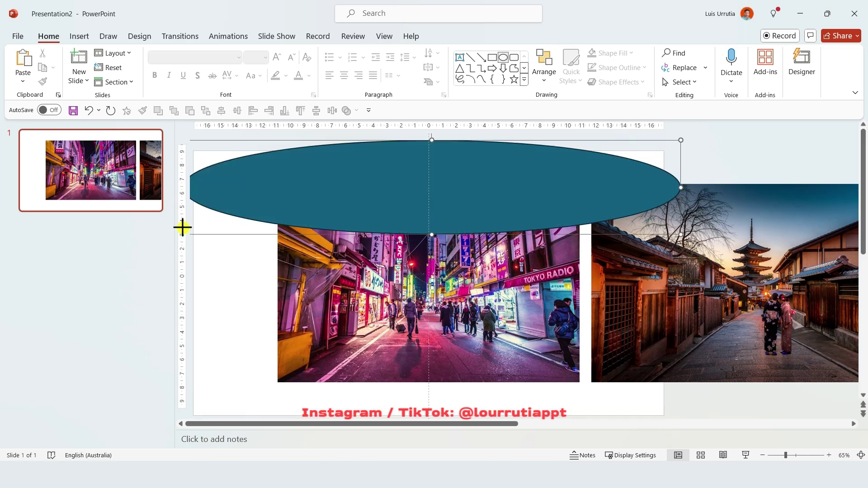
drag(508, 184, 507, 151)
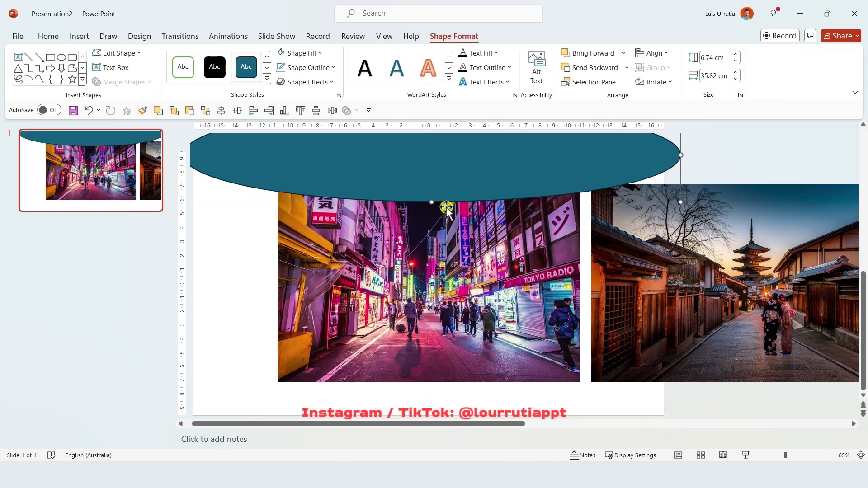
drag(438, 201, 440, 224)
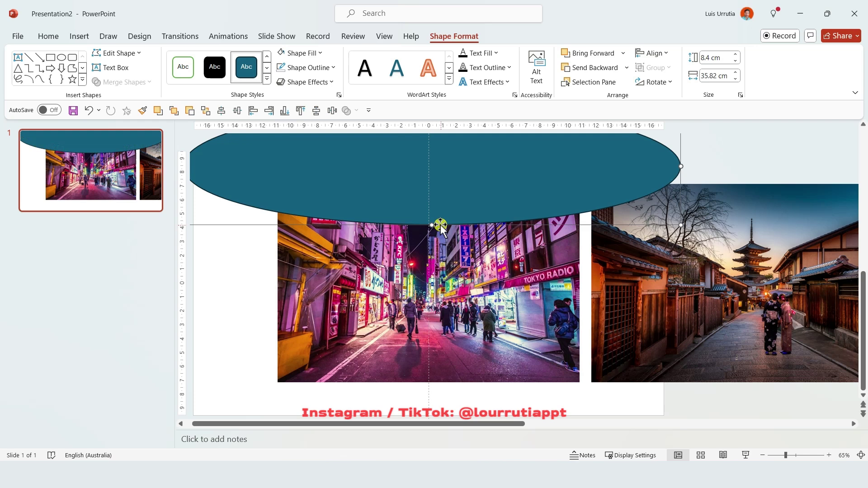
click(654, 53)
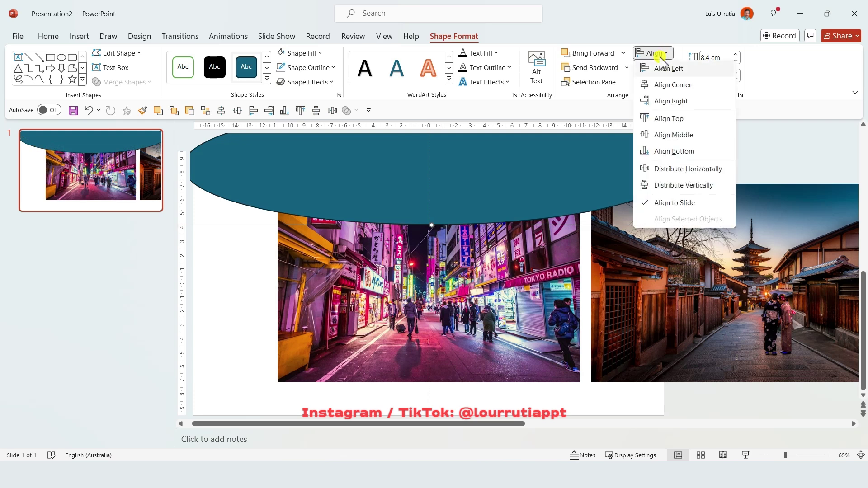
click(663, 86)
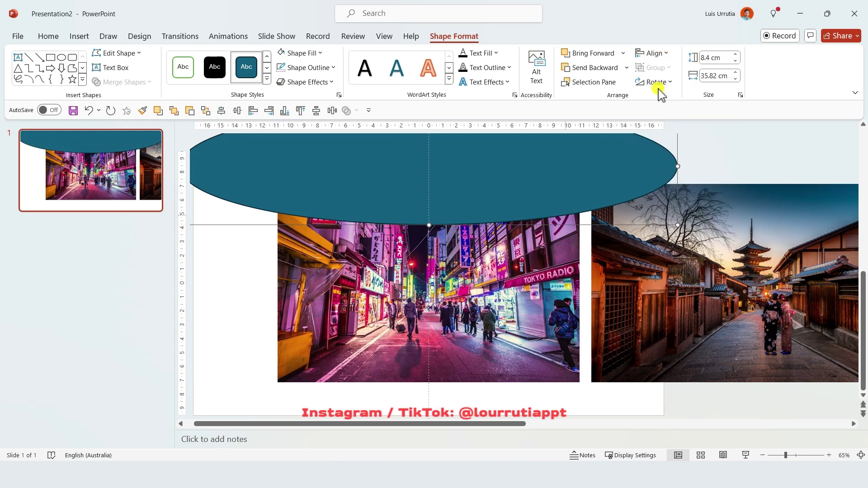
key(ctrl)
drag(534, 156, 539, 392)
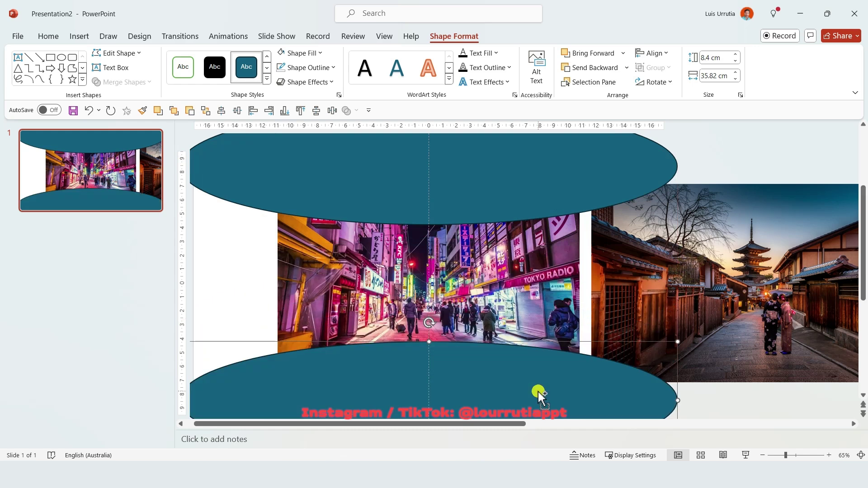
Step: Give both ellipses no outline and a white fill
shift+click(476, 209)
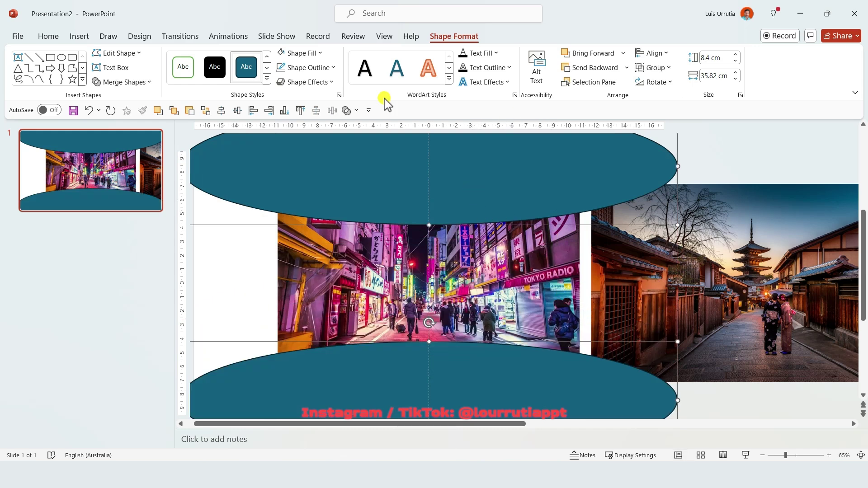
click(333, 67)
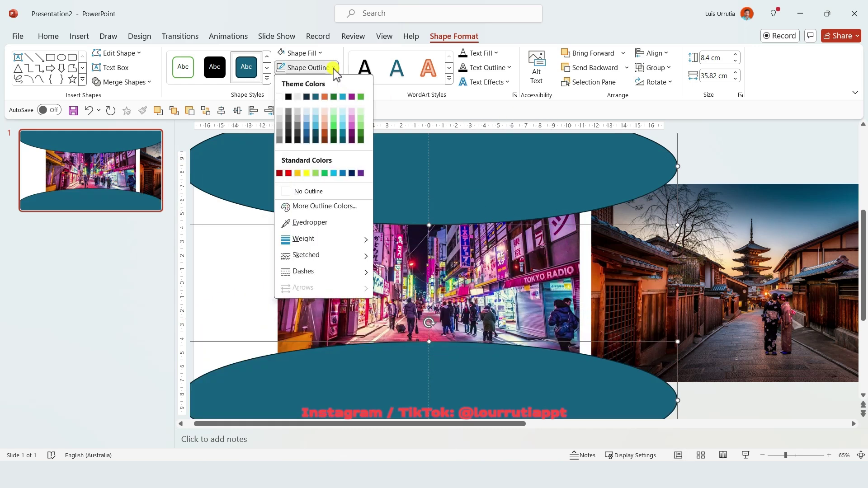
click(306, 192)
click(316, 53)
click(280, 82)
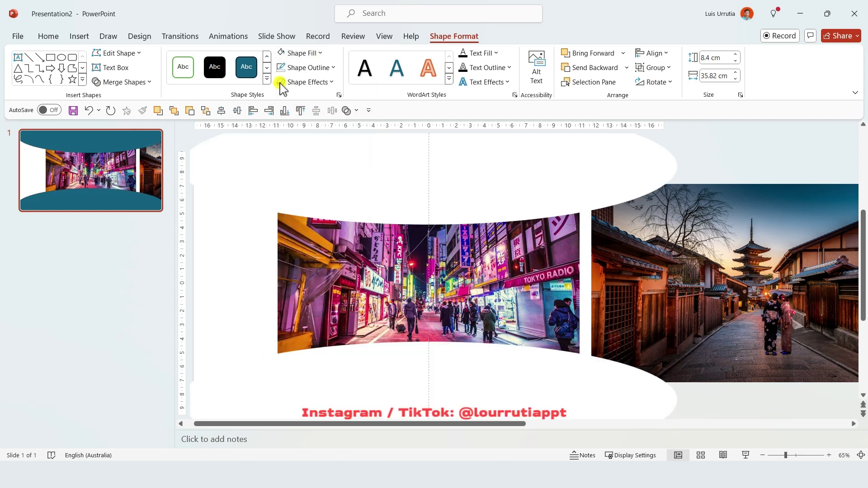
Step: Duplicate slide 1 and shift its pictures left so the pagoda photo is centred
click(149, 186)
key(ctrl+d)
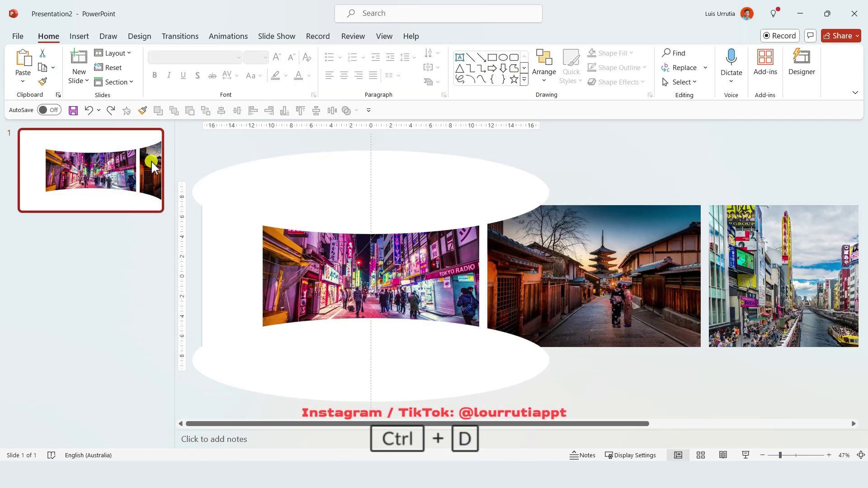
click(452, 309)
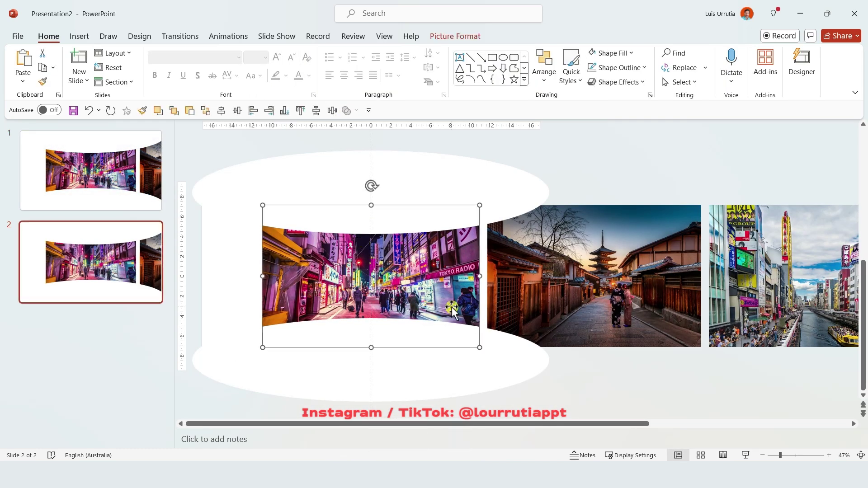
shift+click(617, 270)
shift+click(765, 263)
drag(594, 425, 768, 425)
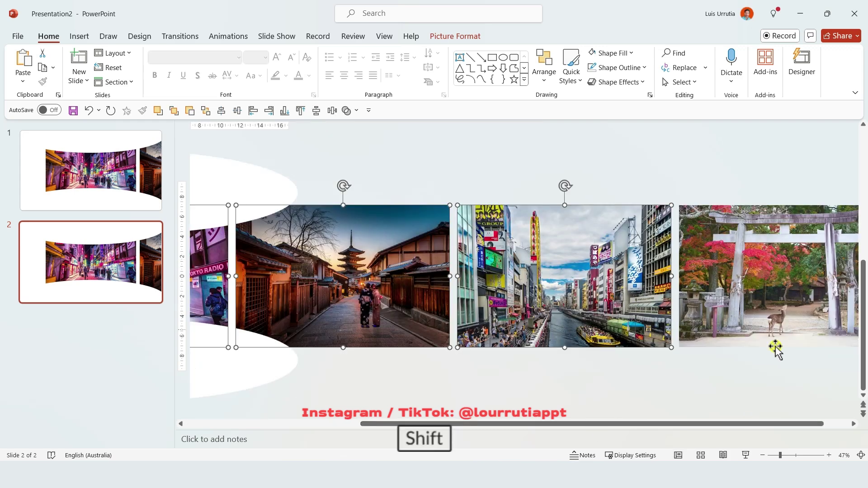
shift+click(775, 344)
drag(625, 424, 398, 434)
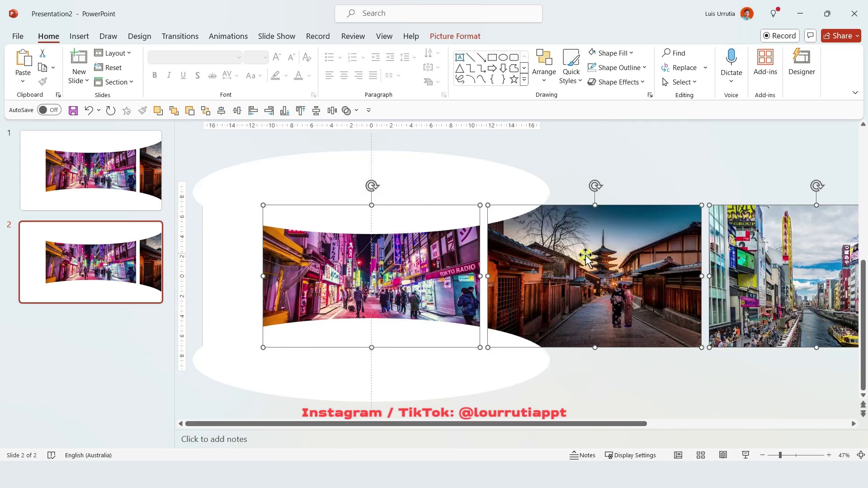
drag(651, 237, 420, 268)
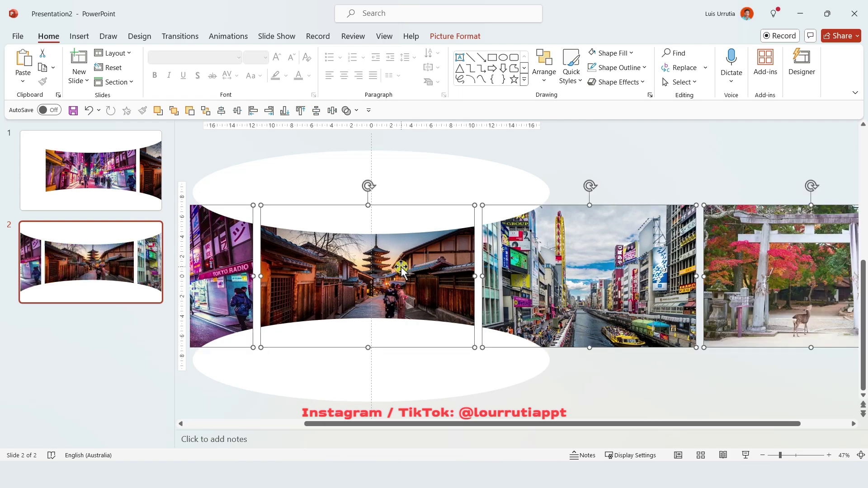
key(Right)
key(Right)
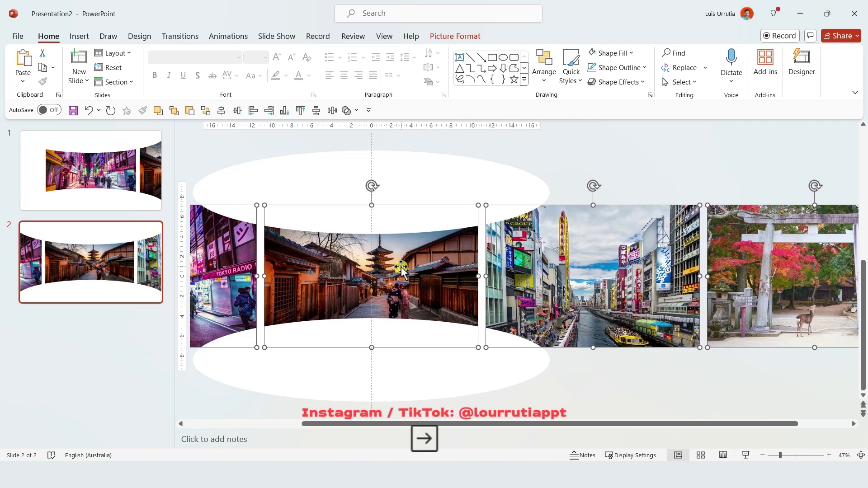
key(Escape)
Step: Duplicate slide 2 and shift the pictures left to centre the canal city photo
key(ctrl+d)
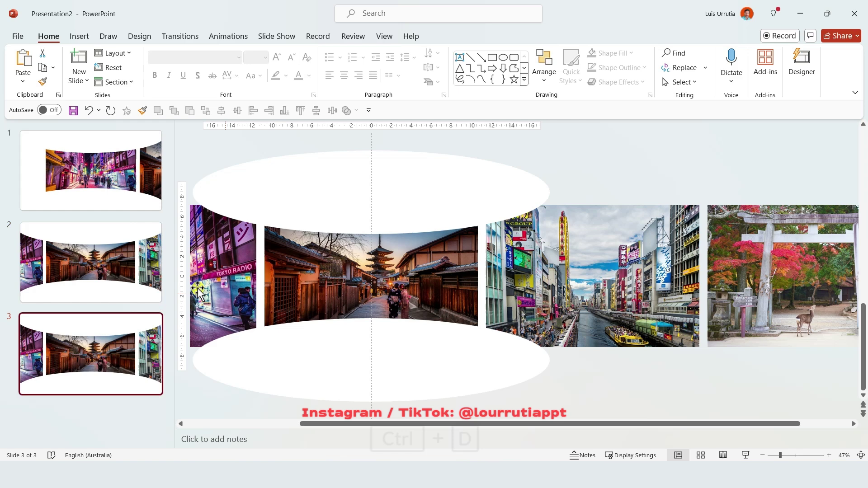
shift+click(197, 292)
shift+click(407, 287)
shift+click(585, 279)
shift+click(793, 269)
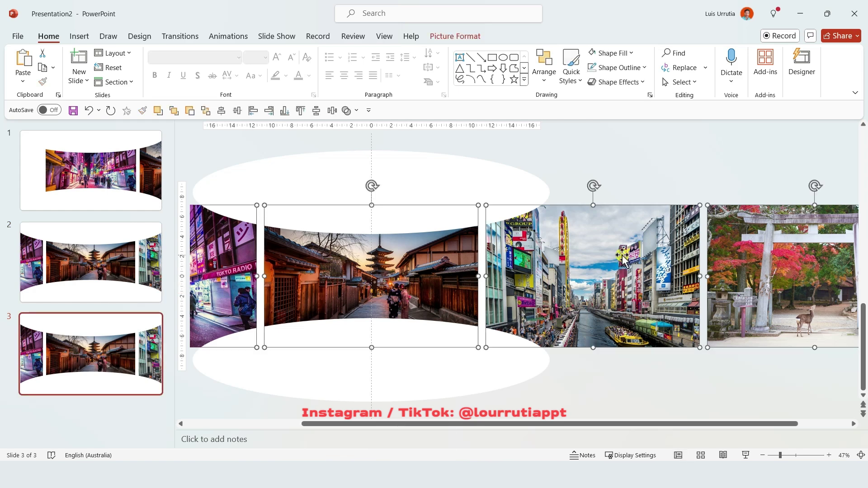
drag(622, 256, 527, 258)
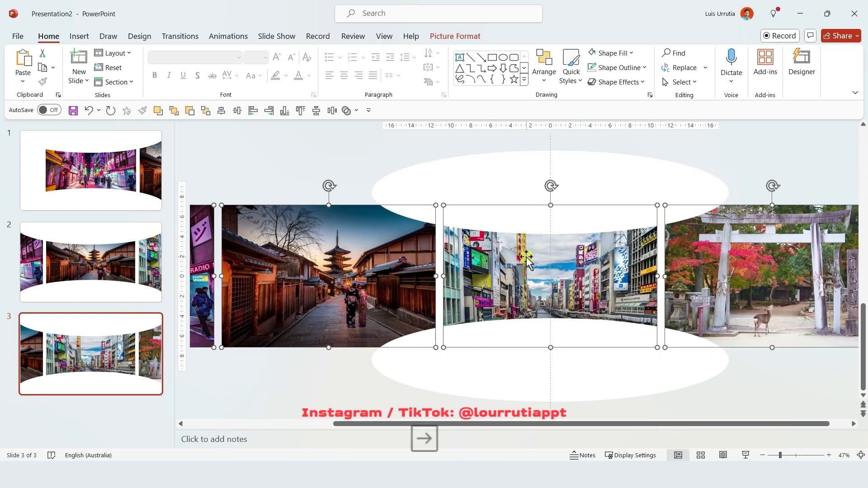
Step: Duplicate slide 3 and shift the pictures left to centre the torii gate photo
click(101, 359)
key(ctrl+d)
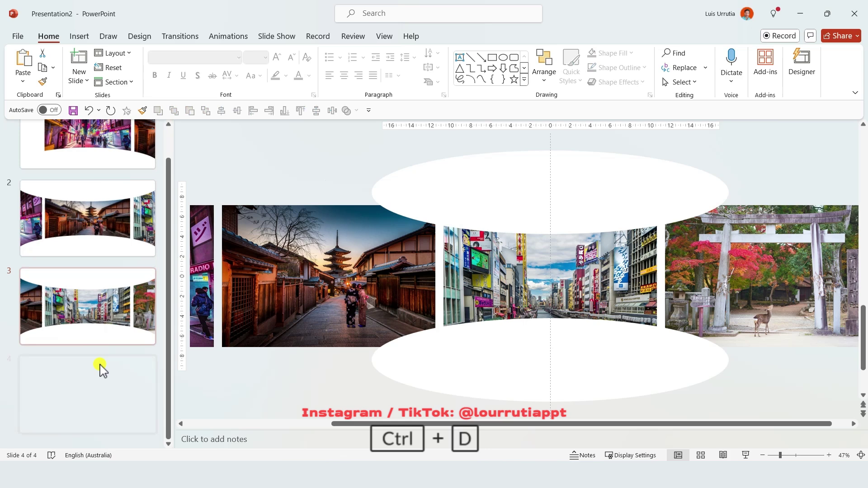
shift+click(209, 233)
shift+click(326, 272)
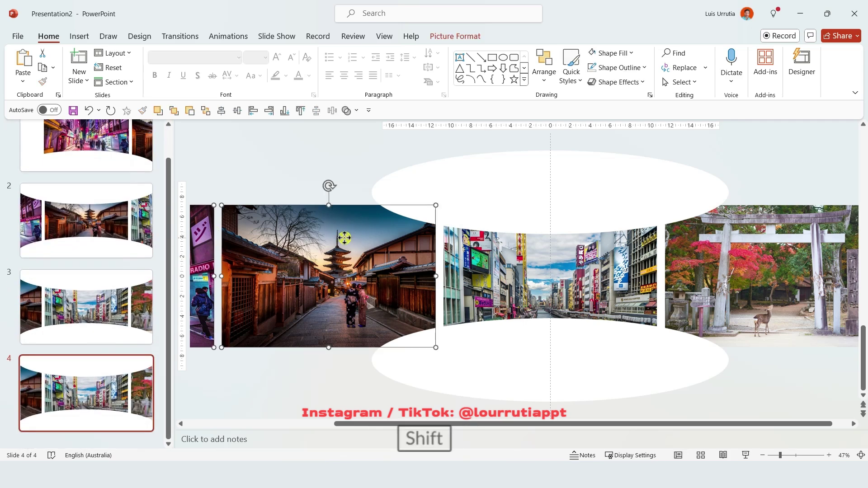
shift+click(536, 276)
shift+click(720, 267)
drag(721, 267, 610, 282)
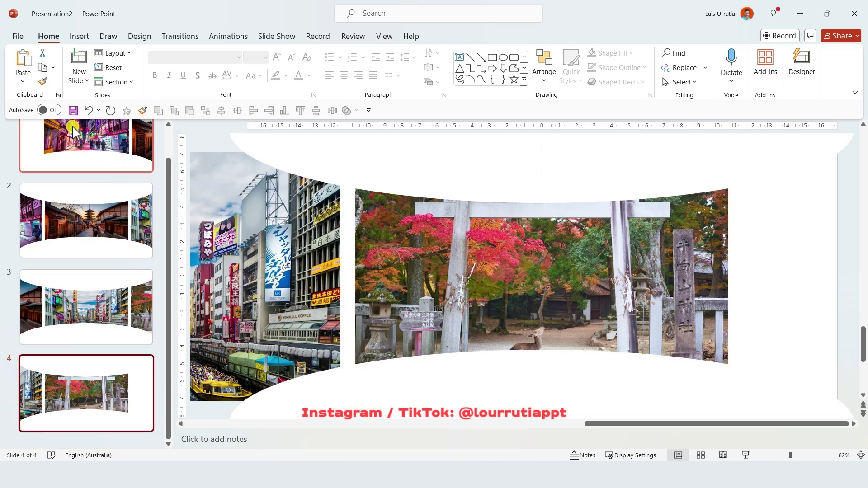
Step: On slide 1, add a text box above the photo, centred both in its text and on the slide
click(75, 134)
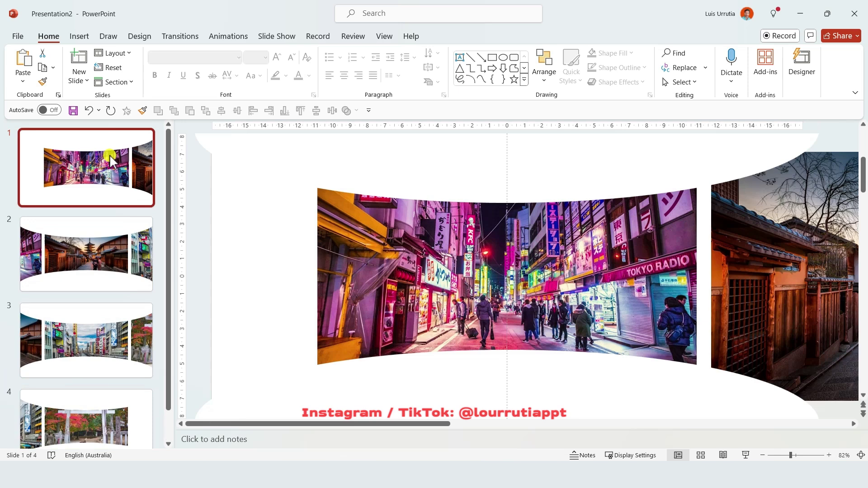
drag(789, 455, 788, 456)
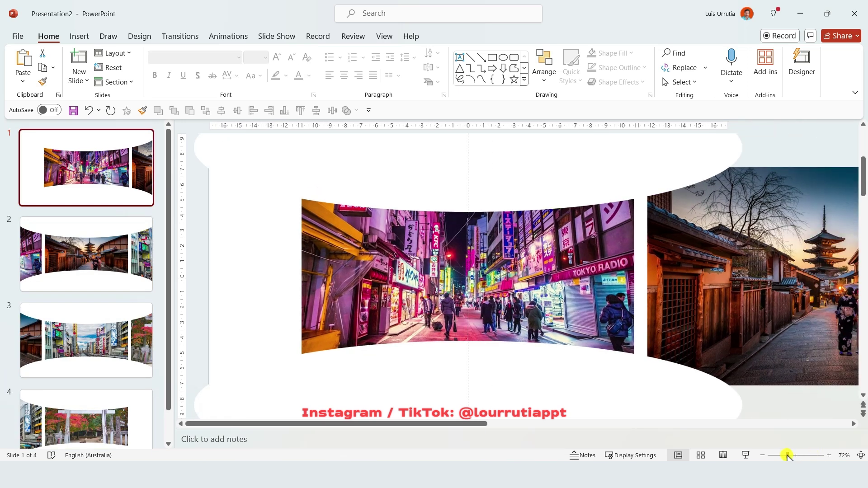
click(82, 39)
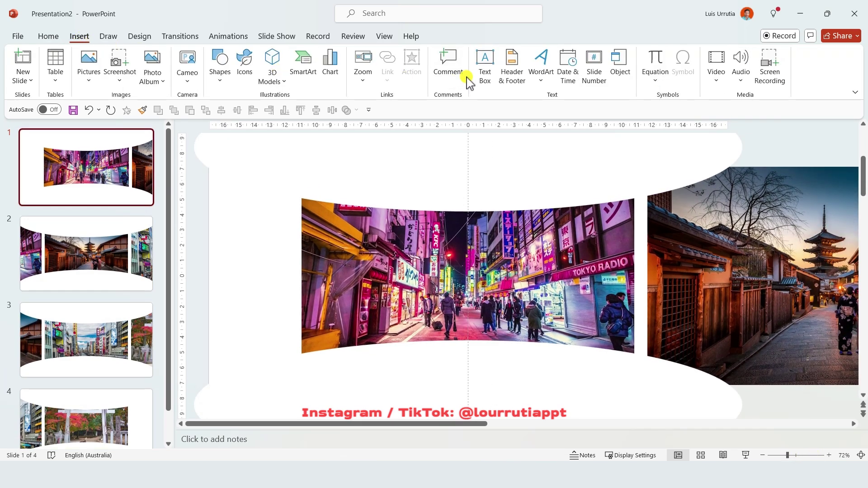
click(485, 67)
drag(351, 146, 540, 188)
click(345, 76)
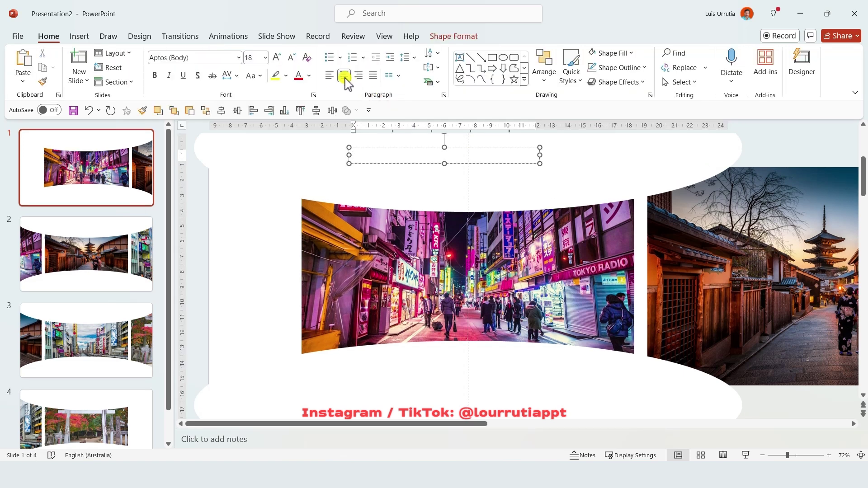
click(476, 38)
click(654, 53)
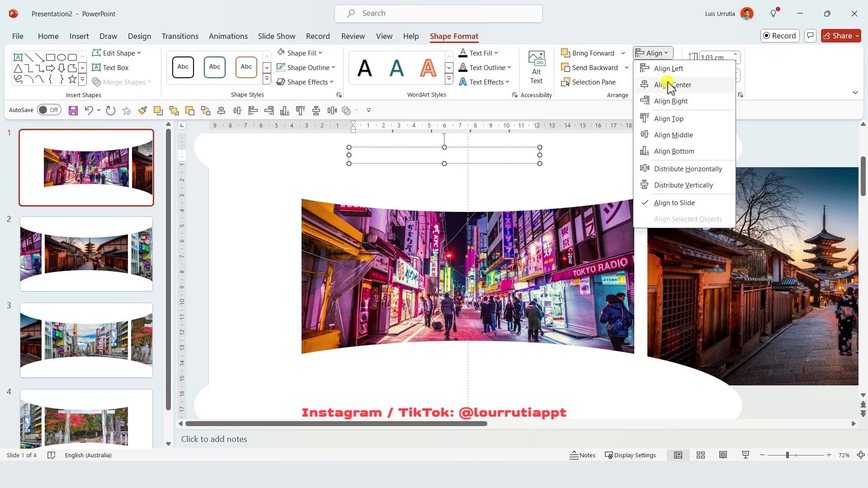
click(668, 83)
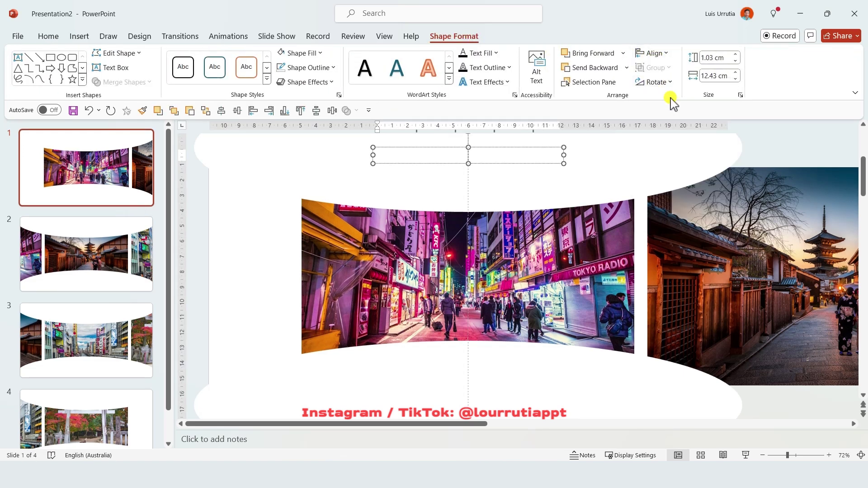
Step: Enter the title TOKYO in Engravers MT at 54 pt and nudge it slightly lower
click(48, 38)
click(277, 57)
click(276, 58)
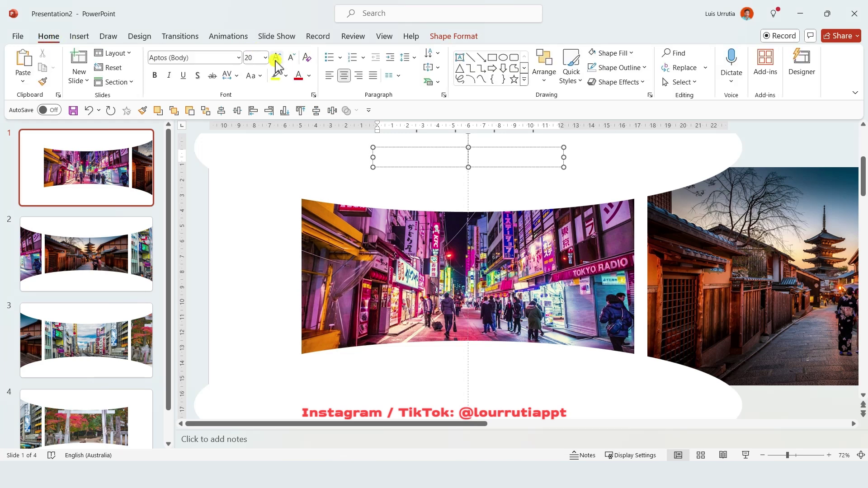
click(276, 58)
click(277, 58)
click(276, 58)
click(200, 59)
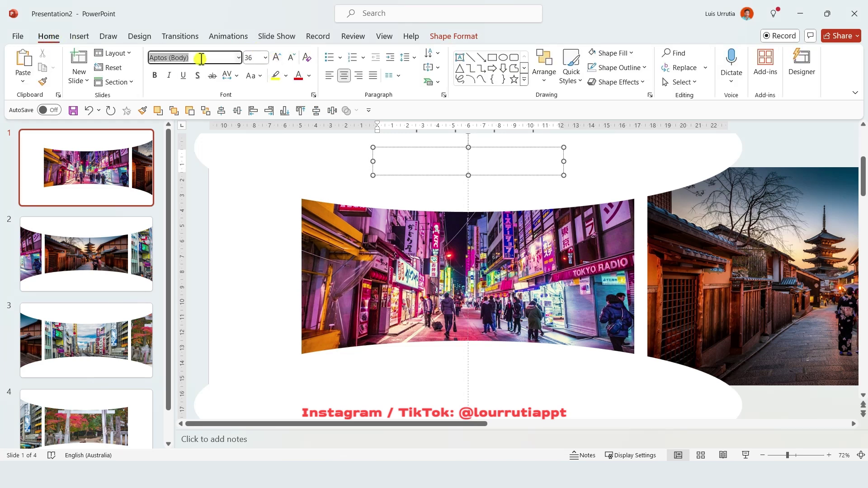
key(Return)
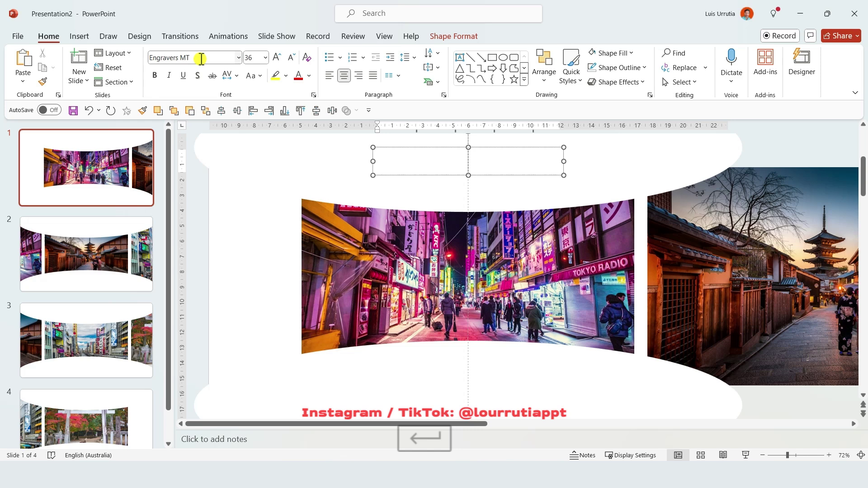
text(TOK)
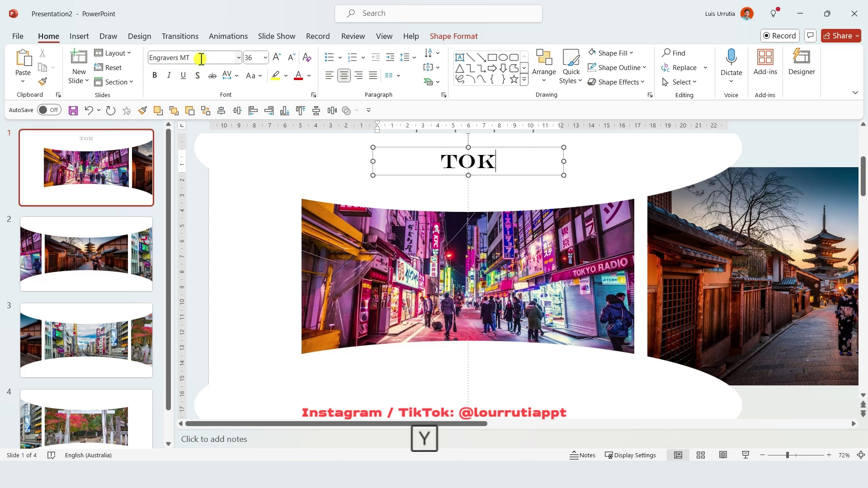
text(YO)
key(ctrl+a)
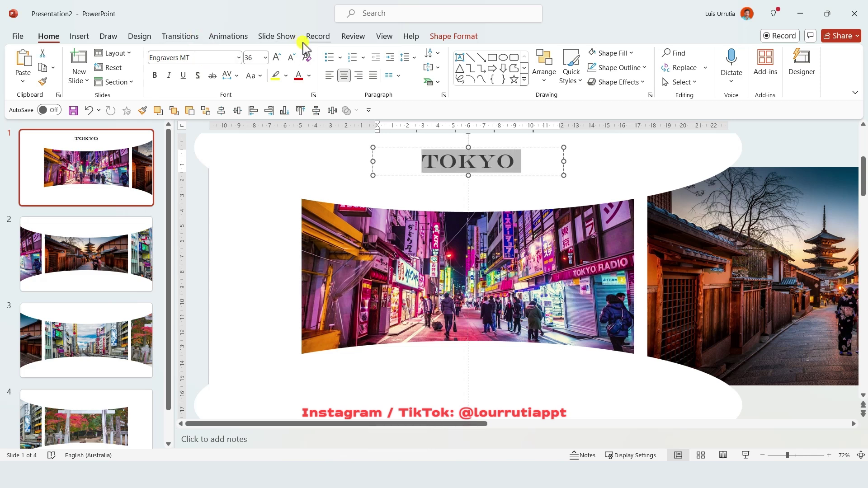
click(278, 57)
click(278, 57)
click(278, 57)
click(278, 57)
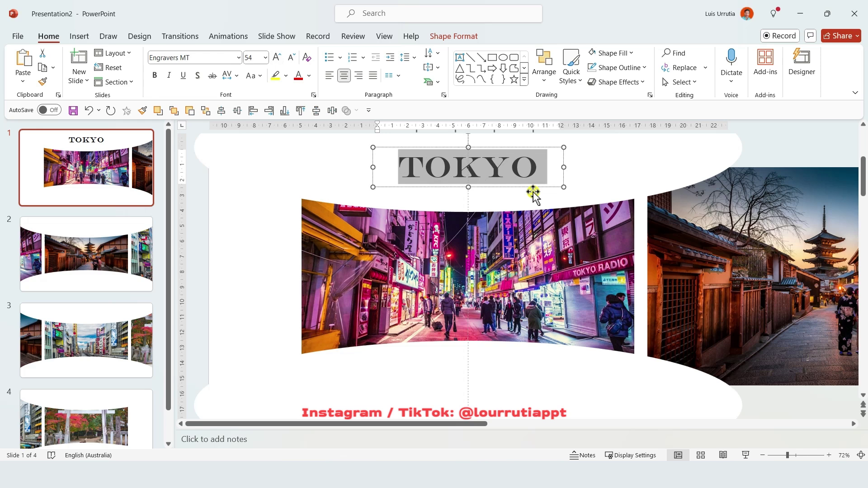
drag(534, 192, 530, 198)
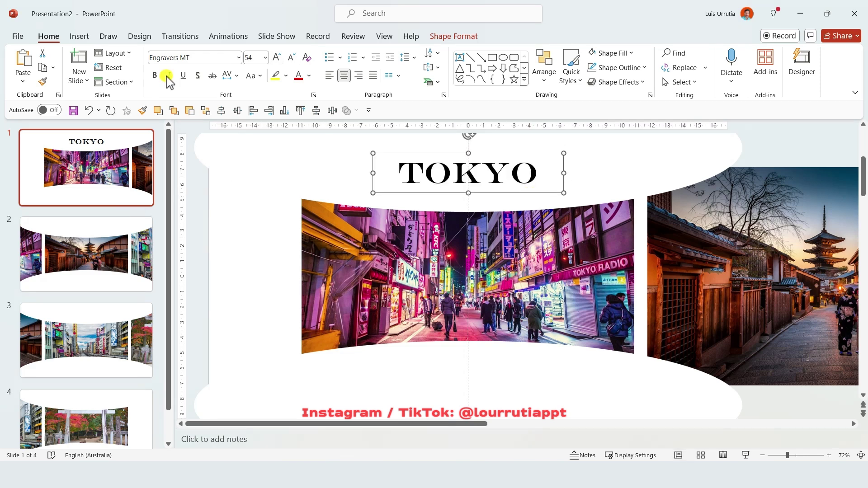
Step: Add a text box below the photos with the pasted Tokyo description sentence
click(78, 36)
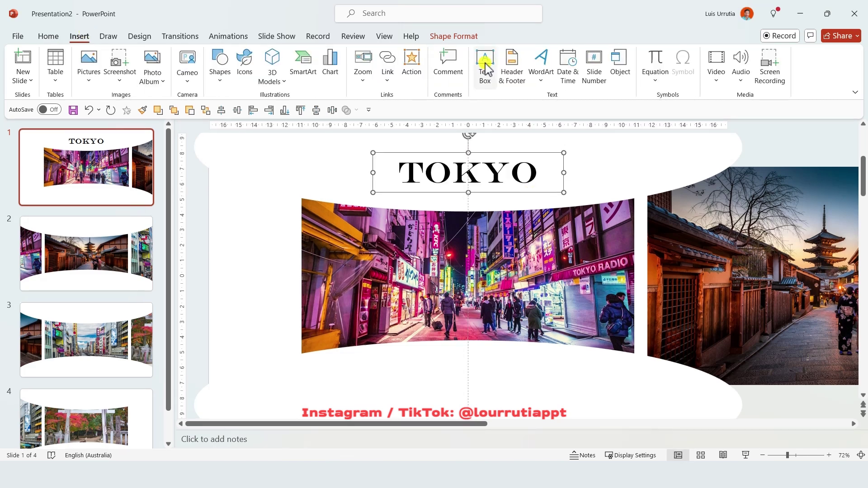
drag(372, 359, 596, 384)
text(Japan's bustling capital, where modern skyscrapers stand alongside historic temples and bustling markets.)
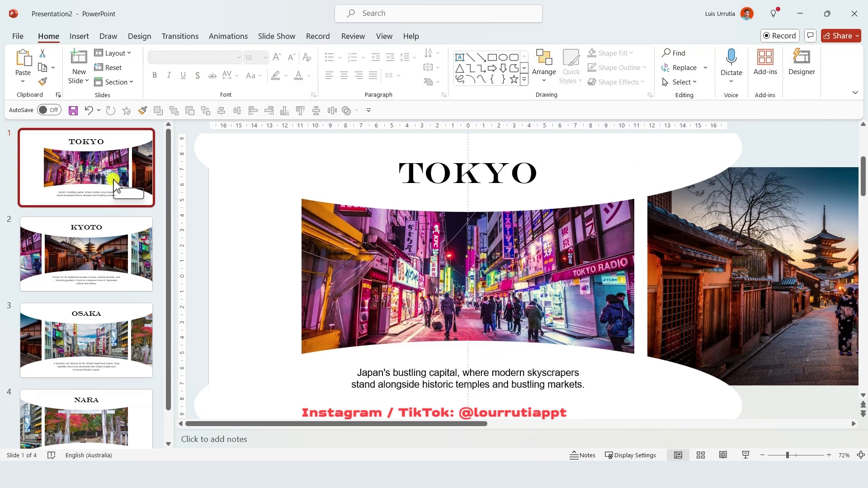
click(113, 237)
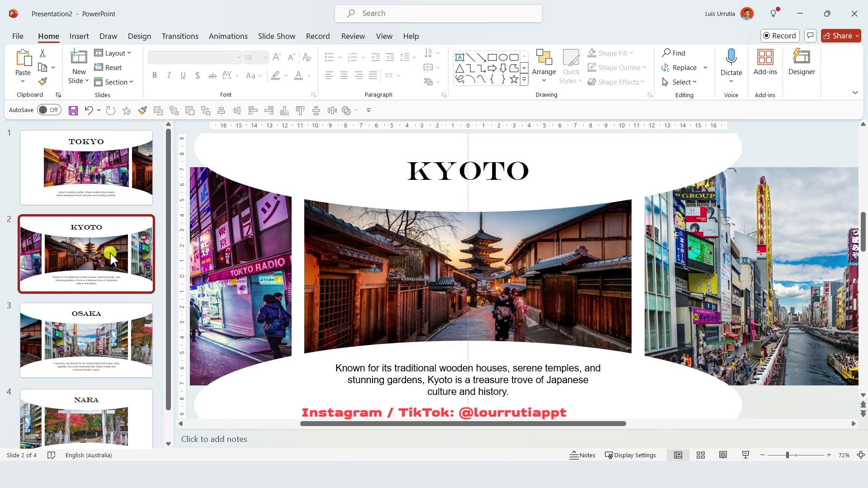
Step: Select the KYOTO, OSAKA and NARA slides (2–4) and give them the Morph transition
click(92, 352)
click(93, 418)
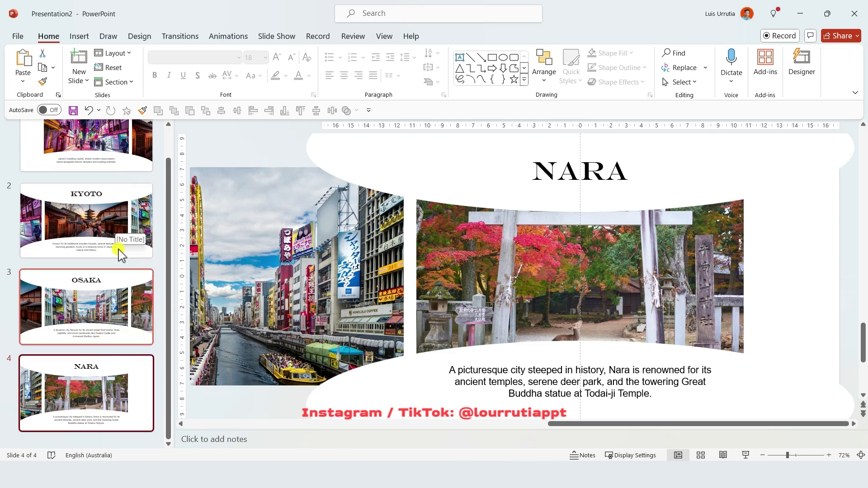
click(104, 440)
click(101, 402)
shift+click(134, 240)
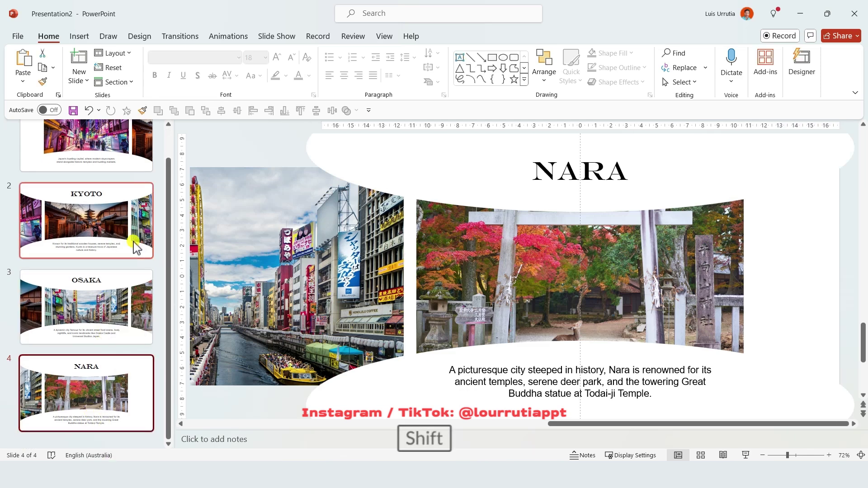
click(180, 36)
click(116, 64)
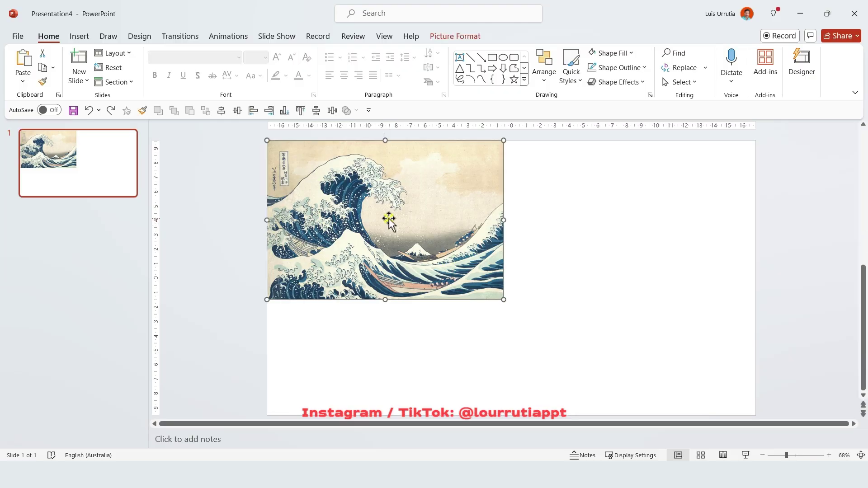
Step: Crop the Great Wave painting to a 16:9 aspect ratio
click(475, 38)
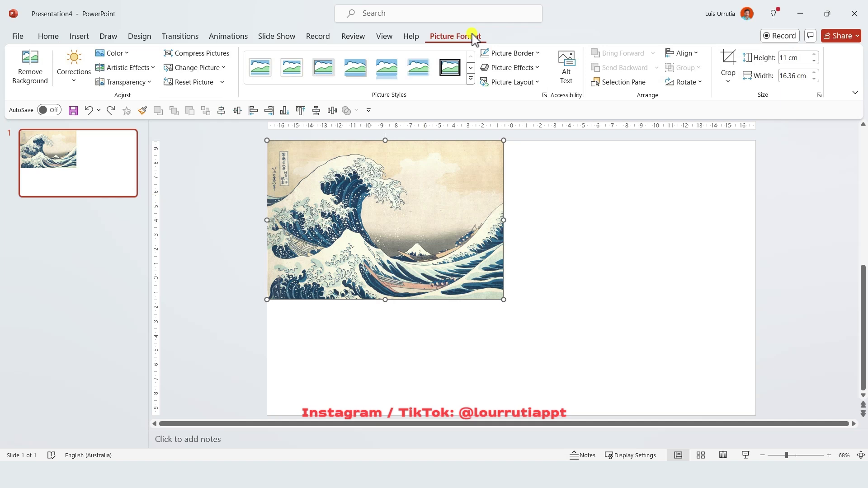
click(728, 77)
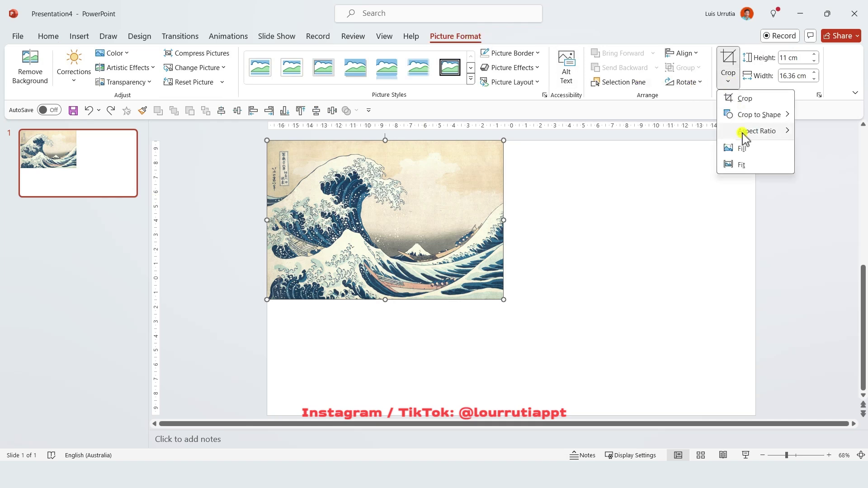
mouse_move(748, 133)
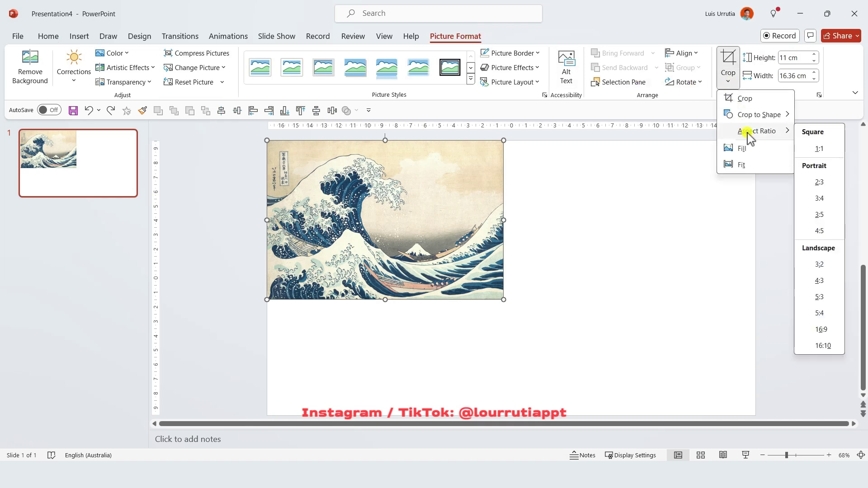
click(831, 334)
click(546, 281)
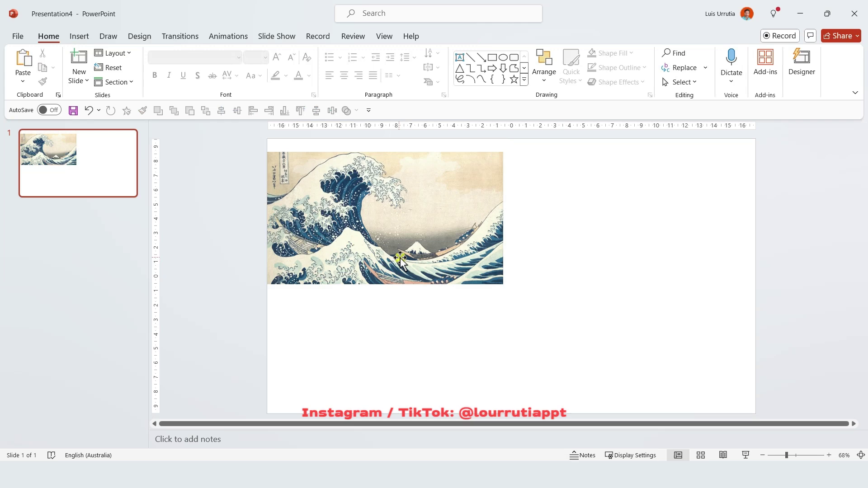
Step: Move and enlarge the painting to fill the slide at 19.05 × 33.87 cm, shifting it down within the crop
drag(401, 261, 400, 250)
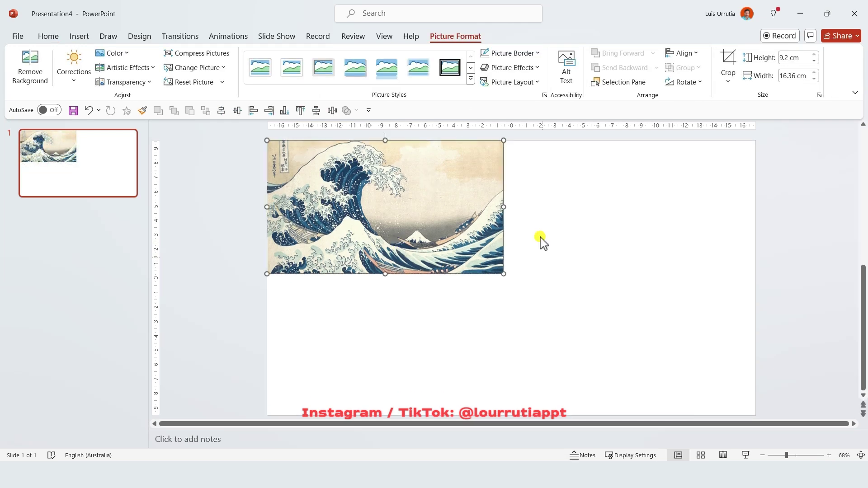
drag(503, 274, 758, 409)
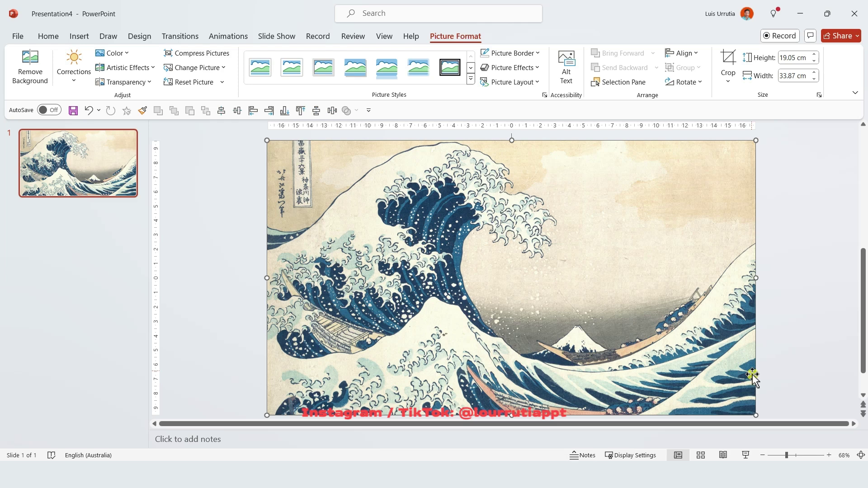
click(729, 63)
drag(579, 239, 581, 253)
click(787, 226)
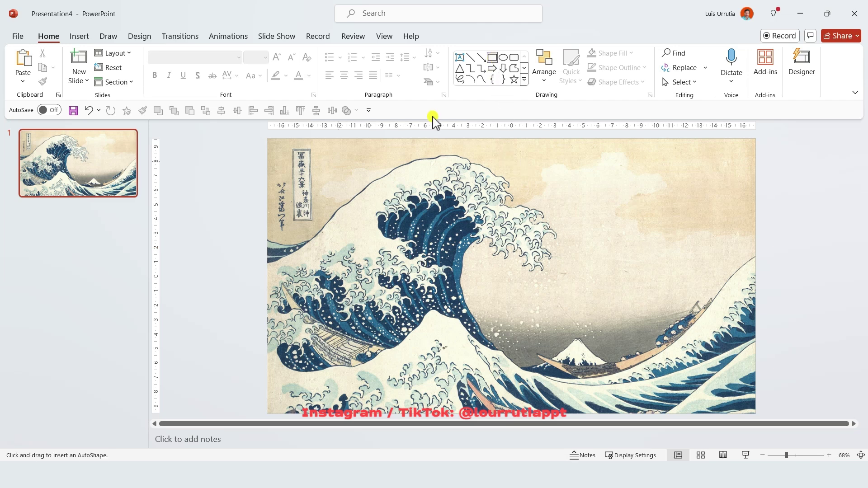
Step: Draw a slide-sized black rectangle with no outline and shift it right, exposing the painting's left part
drag(266, 136, 756, 414)
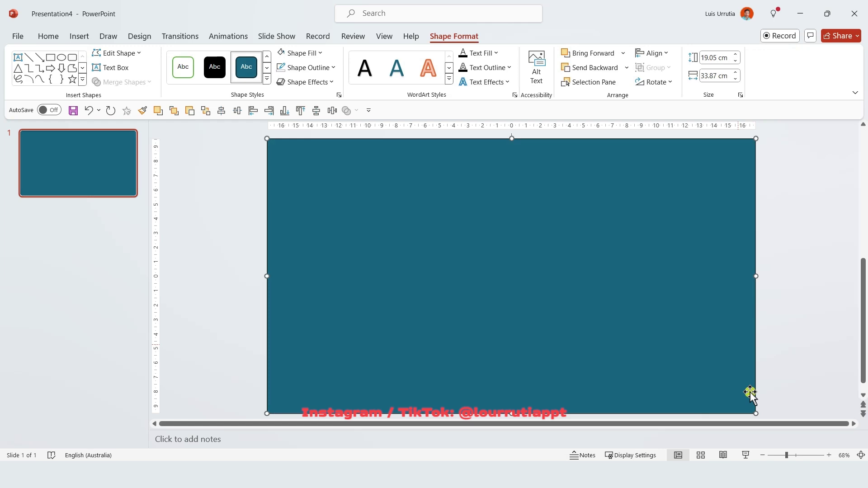
click(334, 68)
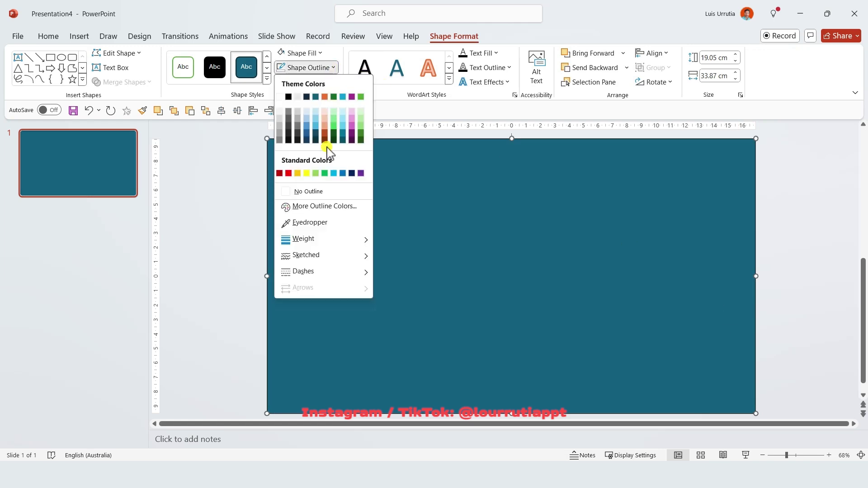
click(323, 190)
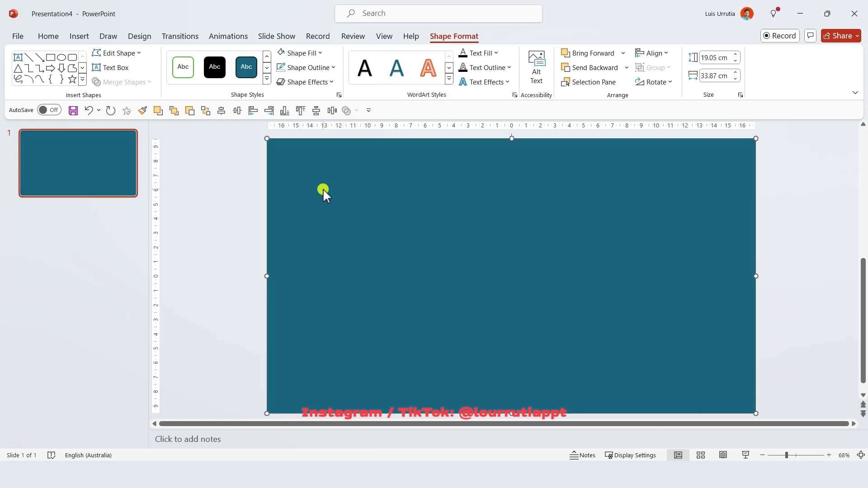
click(322, 55)
click(290, 82)
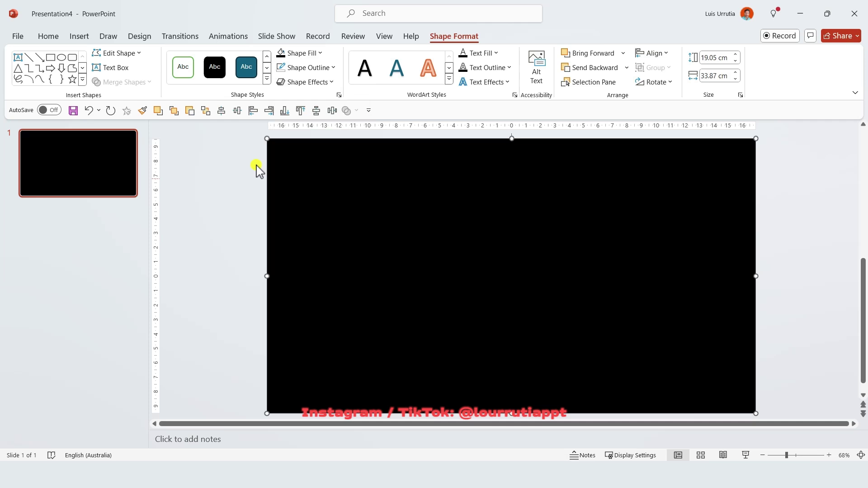
drag(299, 224, 545, 244)
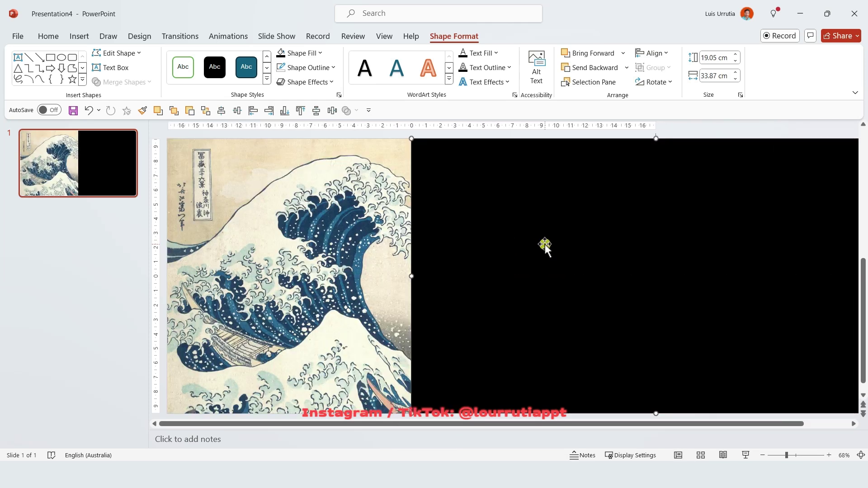
Step: Add a text box on the black panel set to white Bebas Neue at an enlarged size
click(81, 36)
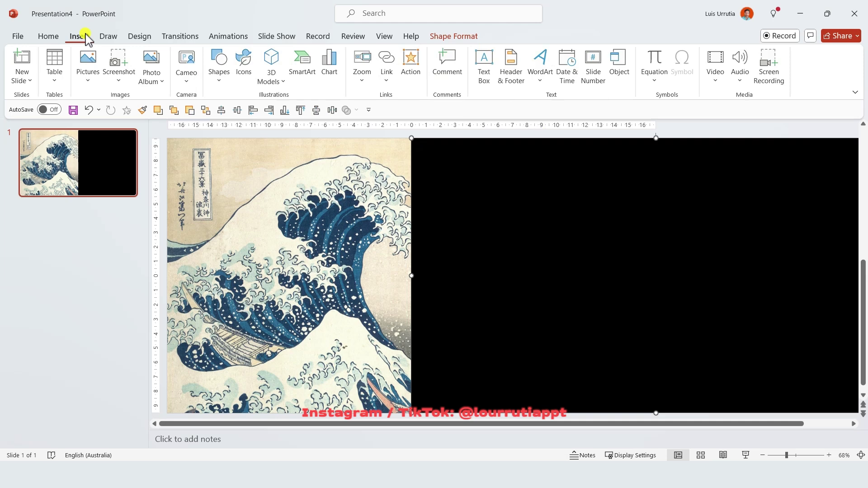
click(481, 71)
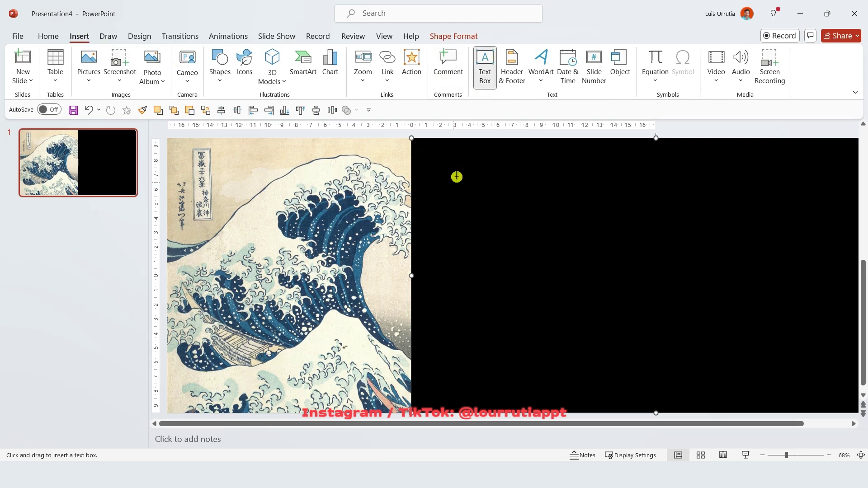
drag(431, 168, 595, 248)
click(209, 56)
text(Bebas Neue)
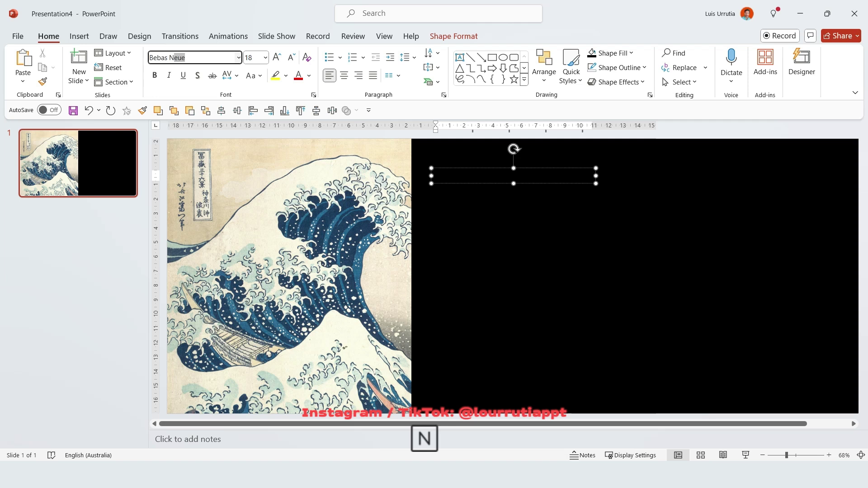
key(Return)
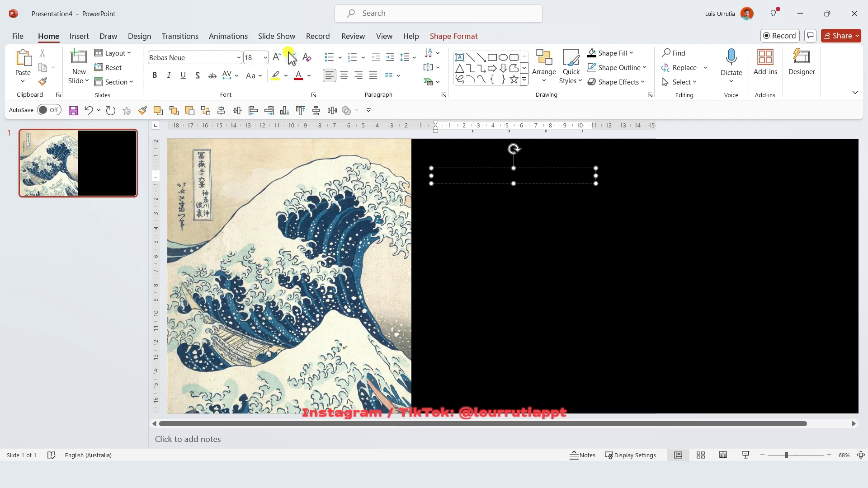
click(279, 56)
click(279, 56)
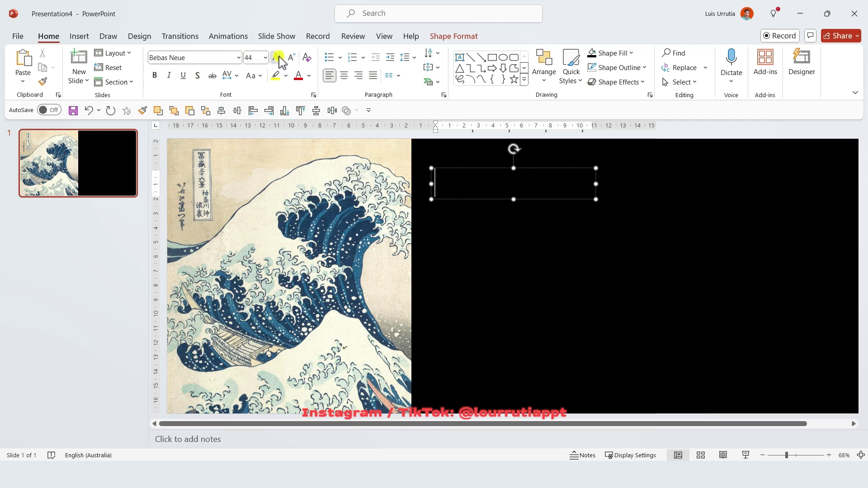
click(278, 57)
click(278, 57)
click(278, 57)
click(277, 57)
click(277, 57)
click(309, 76)
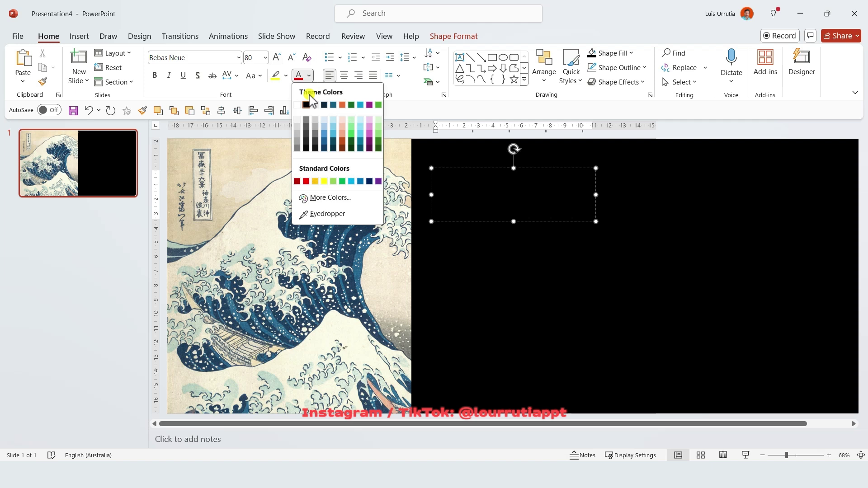
click(300, 100)
Step: Type THE, enlarge it, and stack copies retyped as GREAT and WAVE beneath it
text(T)
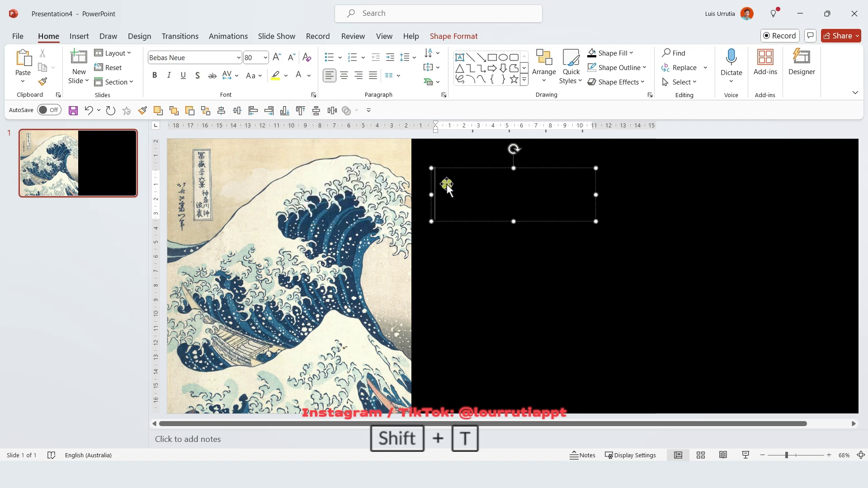
text(HE)
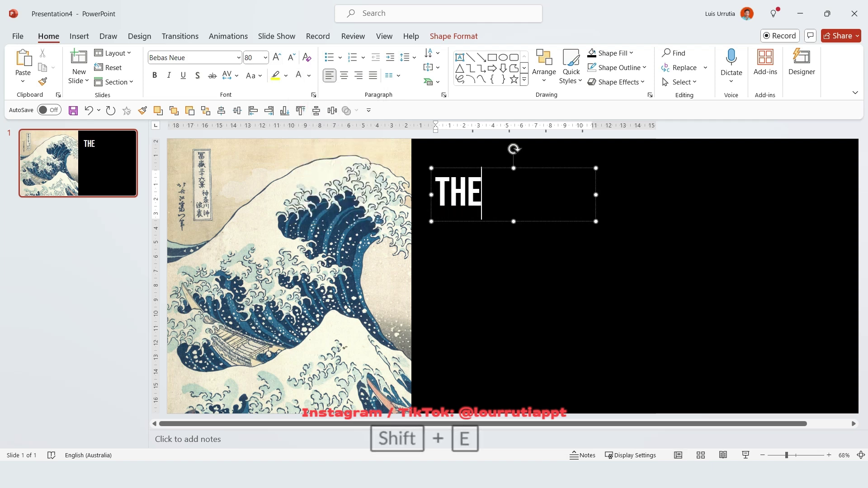
key(ctrl+a)
click(278, 57)
click(278, 57)
click(556, 171)
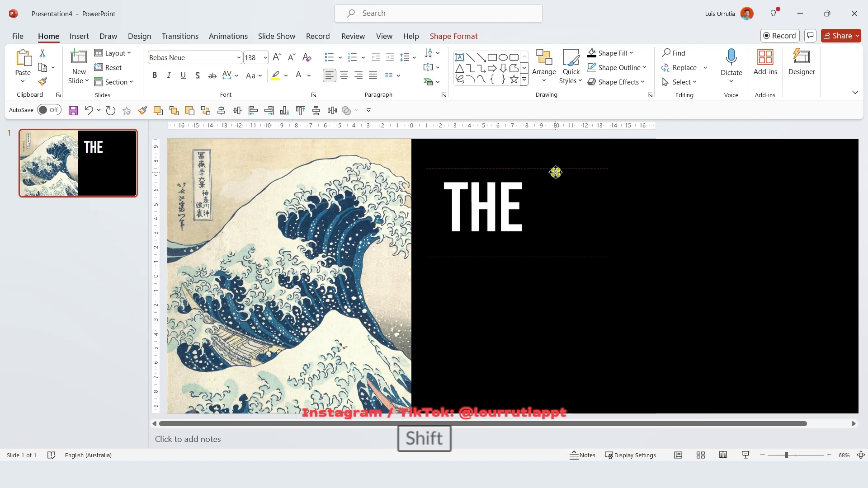
drag(556, 171, 562, 289)
double_click(487, 259)
text(GREAT)
double_click(498, 327)
text(WAVE)
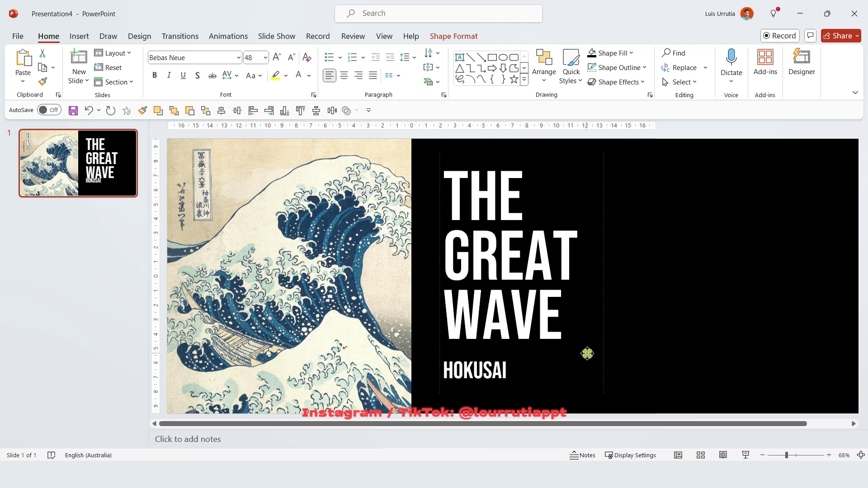
key(Escape)
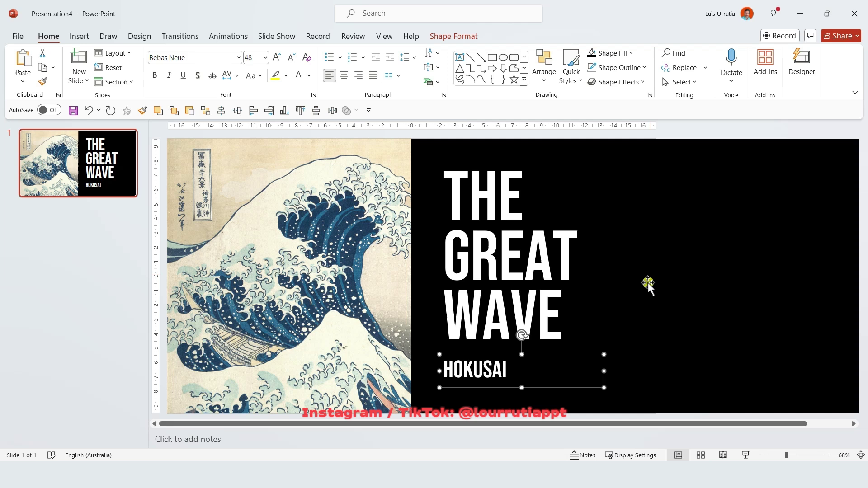
click(632, 168)
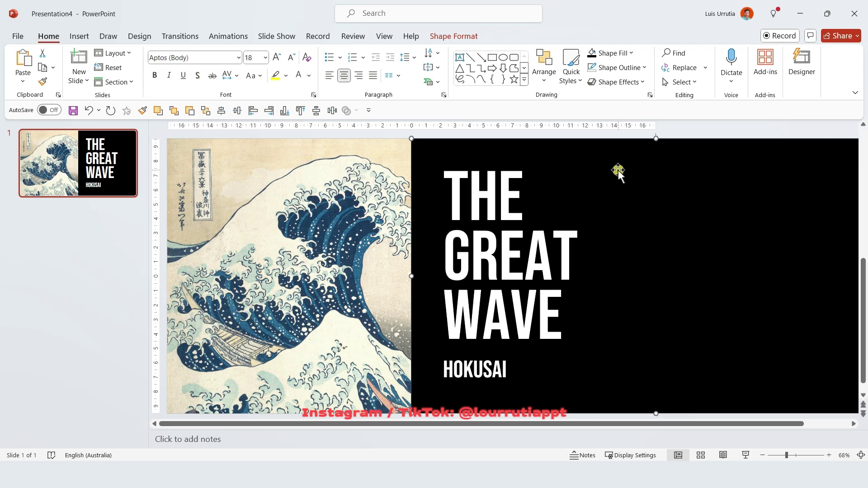
Step: Combine the black panel with THE, GREAT, WAVE and HOKUSAI to cut the words out
shift+click(514, 201)
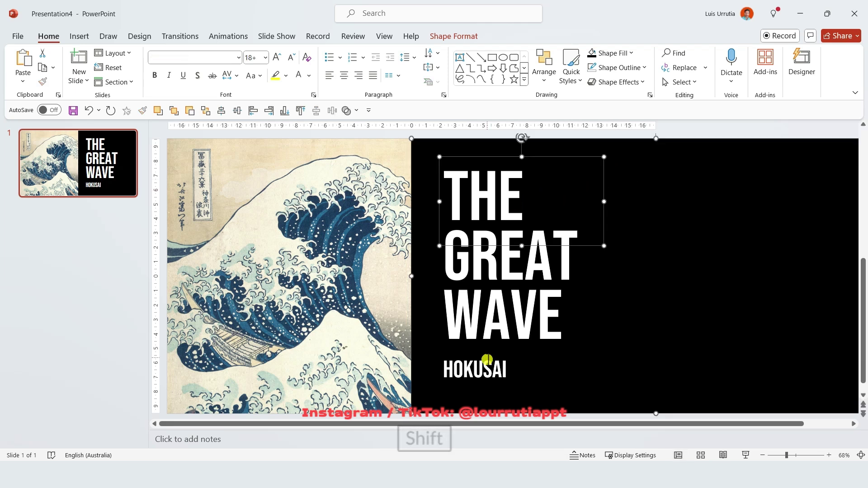
shift+click(501, 274)
shift+click(488, 322)
shift+click(472, 371)
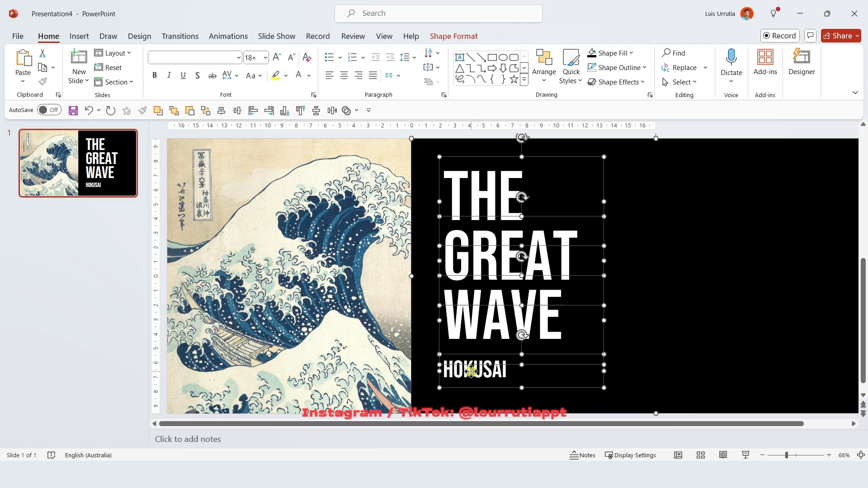
click(453, 38)
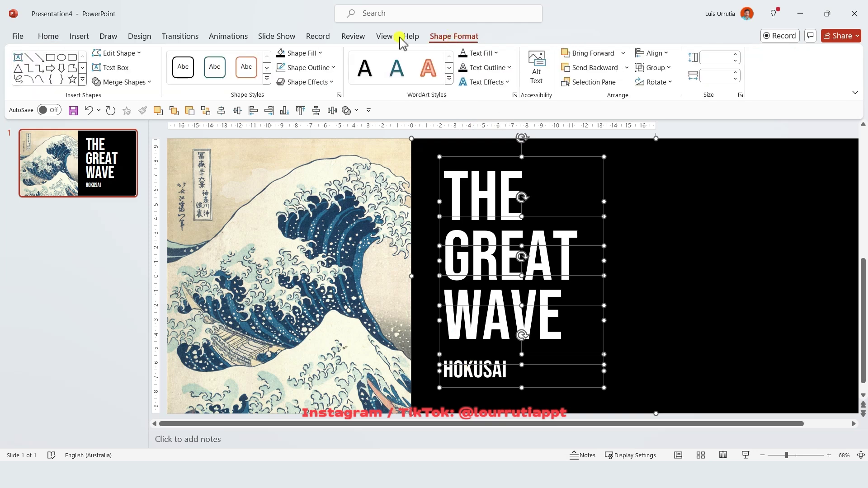
click(124, 83)
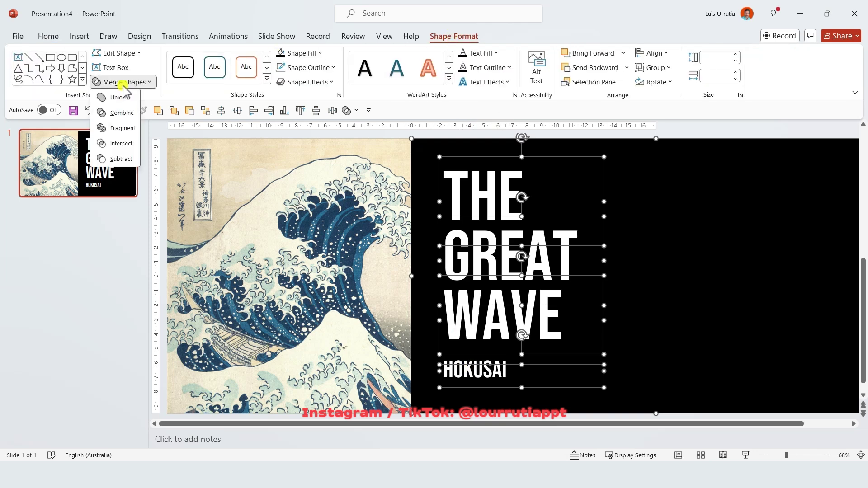
click(125, 114)
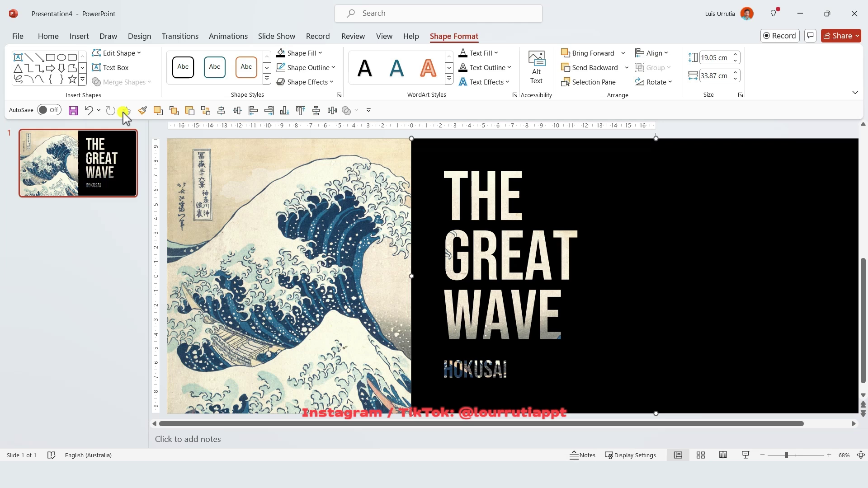
Step: Add a narrowed text box at the panel's right holding the pasted two-paragraph Great Wave description
drag(797, 424, 850, 424)
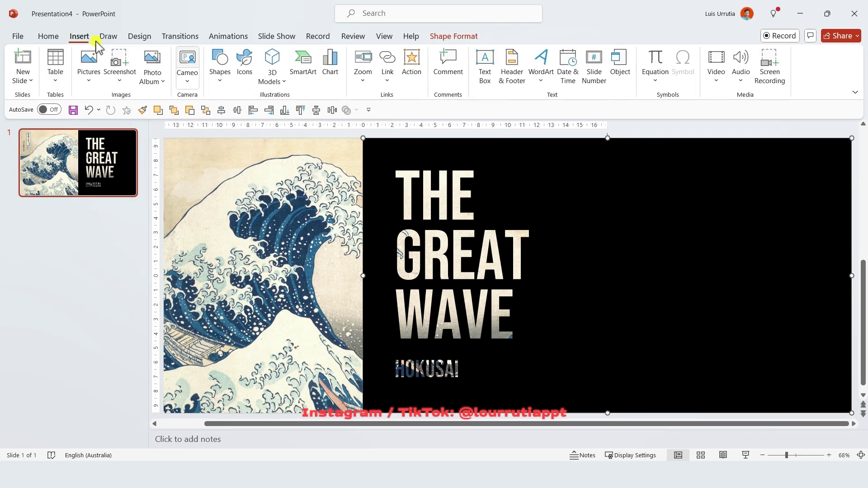
click(485, 65)
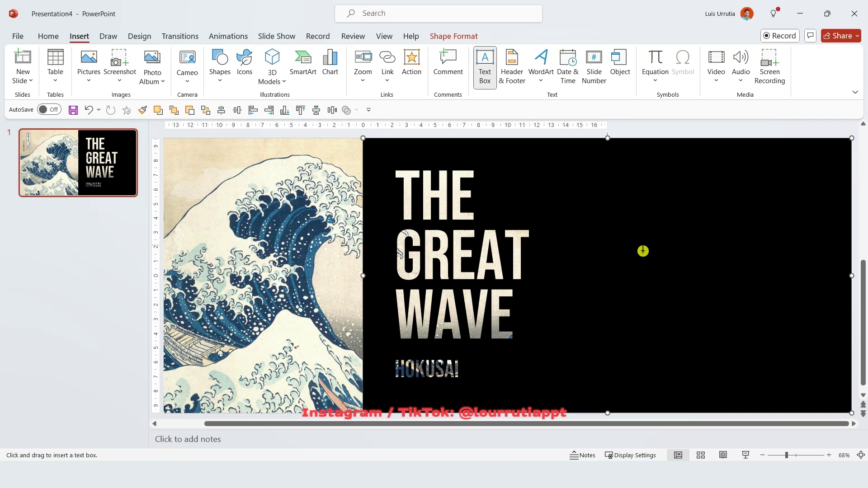
drag(642, 233, 824, 391)
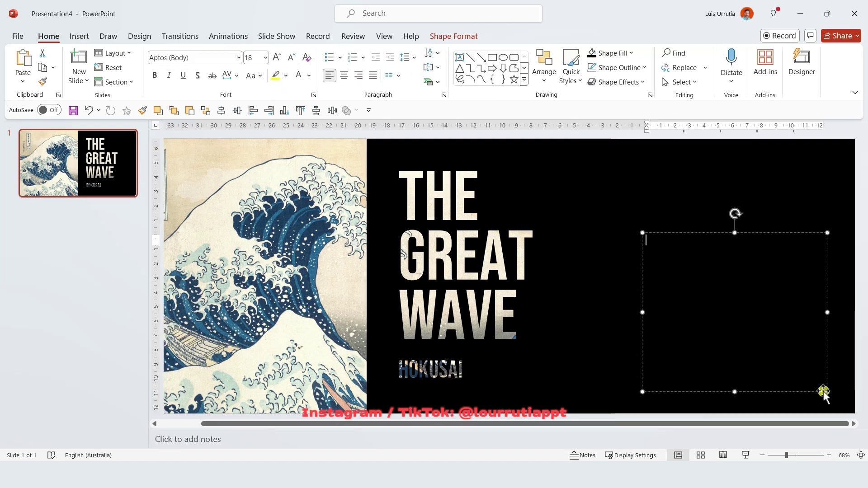
text("The Great Wave off Kanagawa" is an iconic artwork by Japanese artist Katsushika Hokusai, circa 1830. It's part of the "Thirty-six Views of Mount Fuji" series and depicts a towering wave about to crash on boats, with Mount Fuji in the background.  Celebrated for its dynamic composition, vibrant colors, and meticulous detail, the piece symbolizes the power of nature and has had a profound influence on Western art movements. It remains an enduring symbol of Japanese culture, reproduced and adapted widely.)
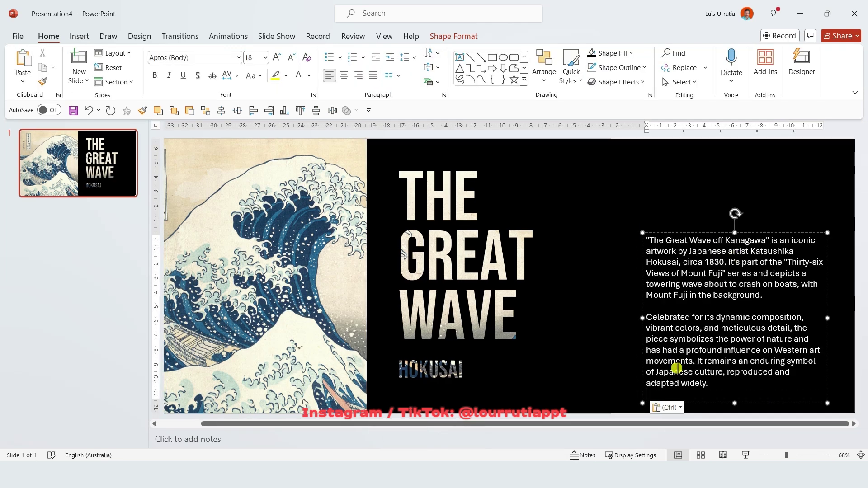
key(BackSpace)
drag(643, 232, 651, 221)
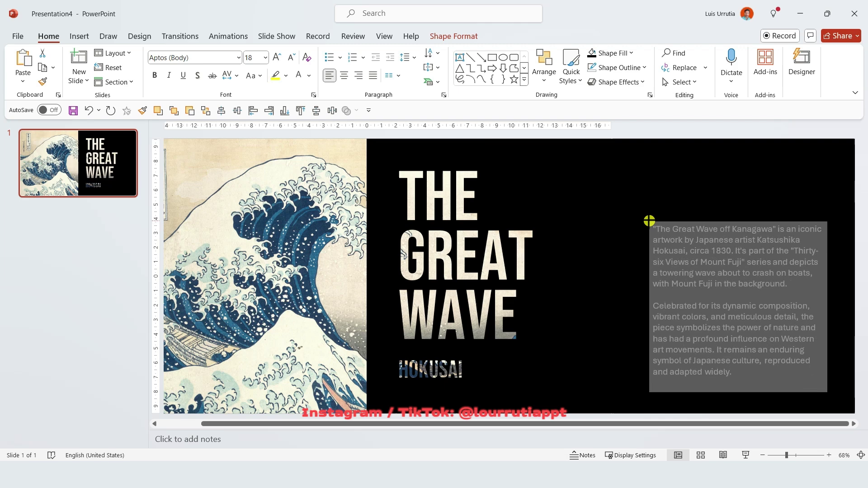
click(217, 219)
scroll(218, 219, down, 1)
click(122, 181)
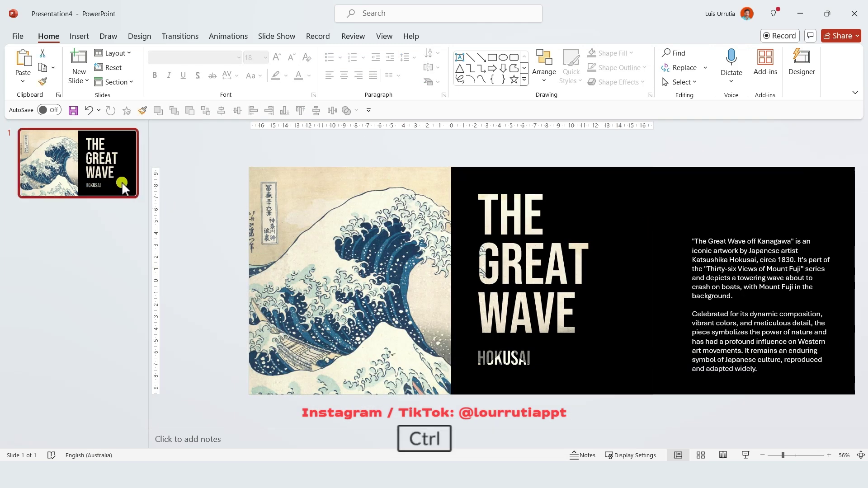
Step: Duplicate slide 1 and enlarge and reposition the wave picture within its crop on the copy
key(ctrl+d)
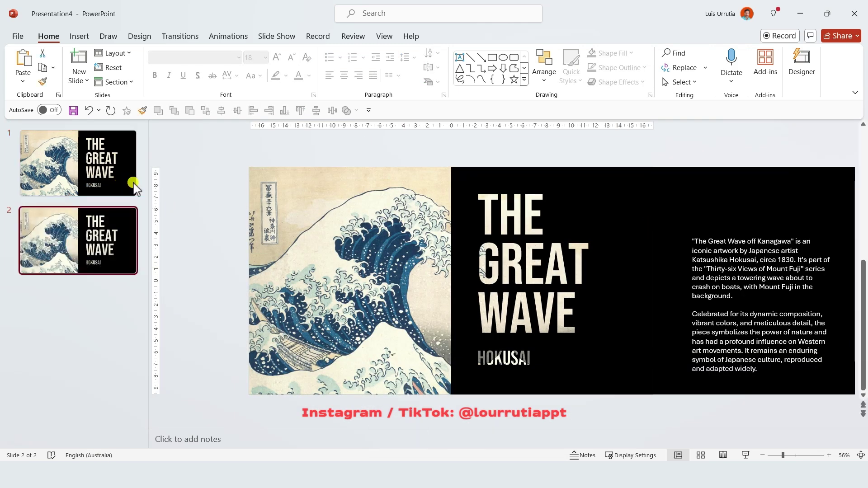
click(352, 208)
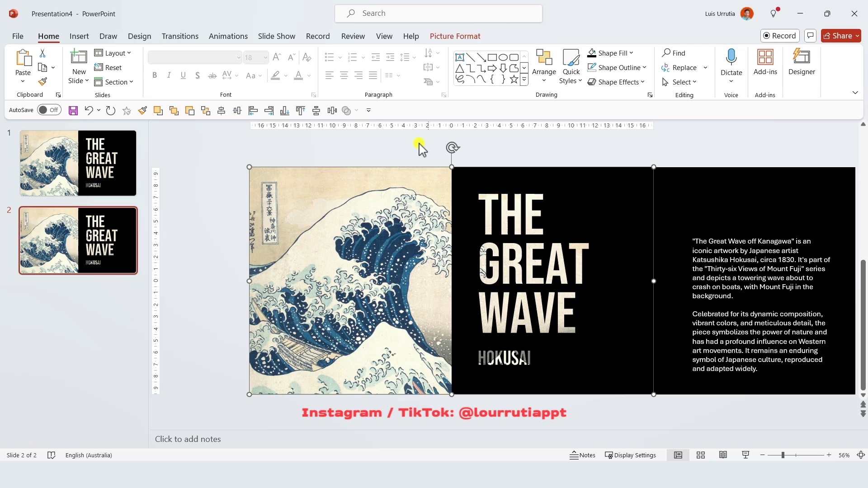
click(459, 37)
click(726, 62)
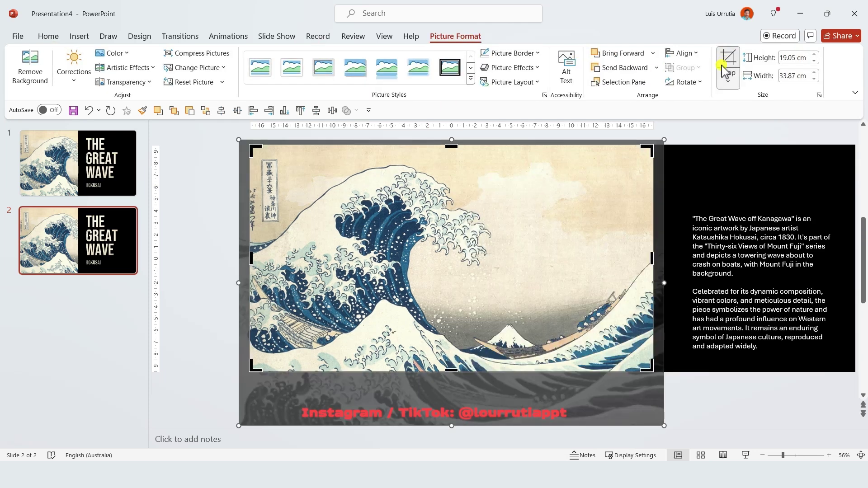
drag(665, 137, 684, 133)
drag(612, 154, 597, 176)
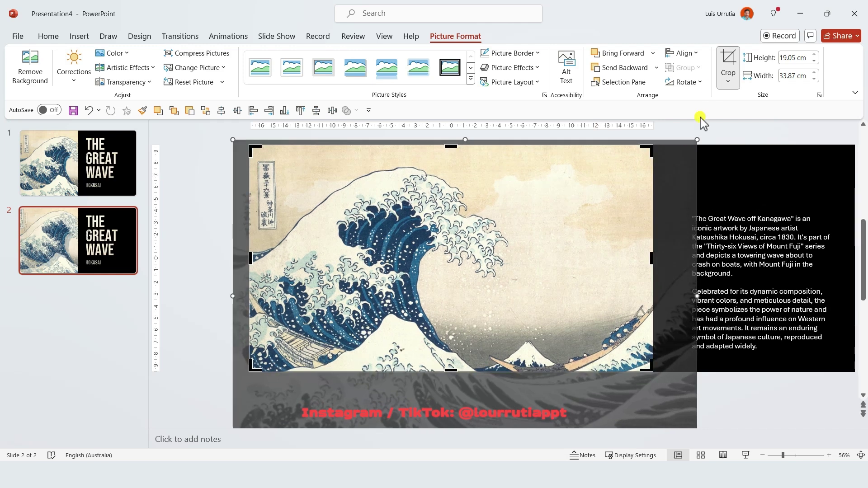
click(725, 59)
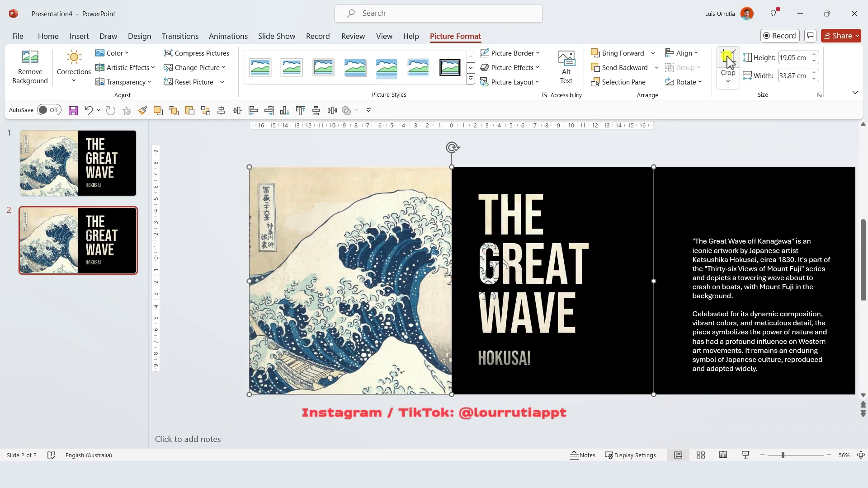
Step: Move the black panel and description text together to the left over the painting
click(478, 190)
shift+click(701, 262)
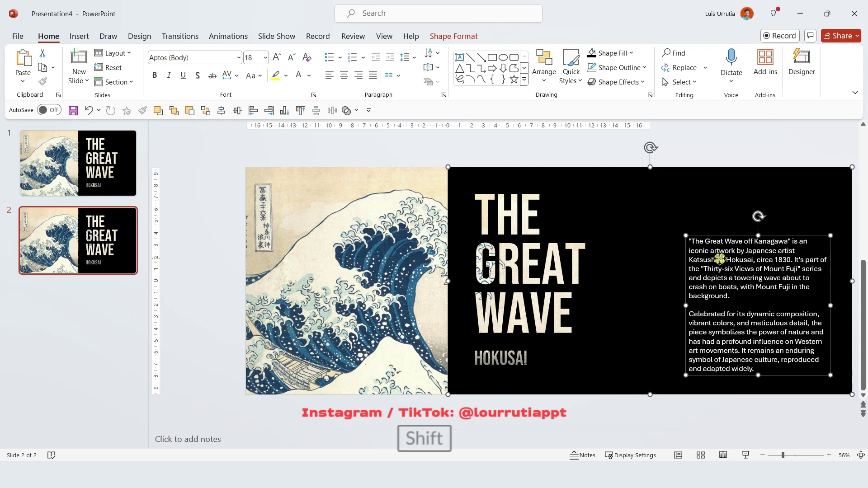
drag(797, 194, 595, 216)
click(801, 218)
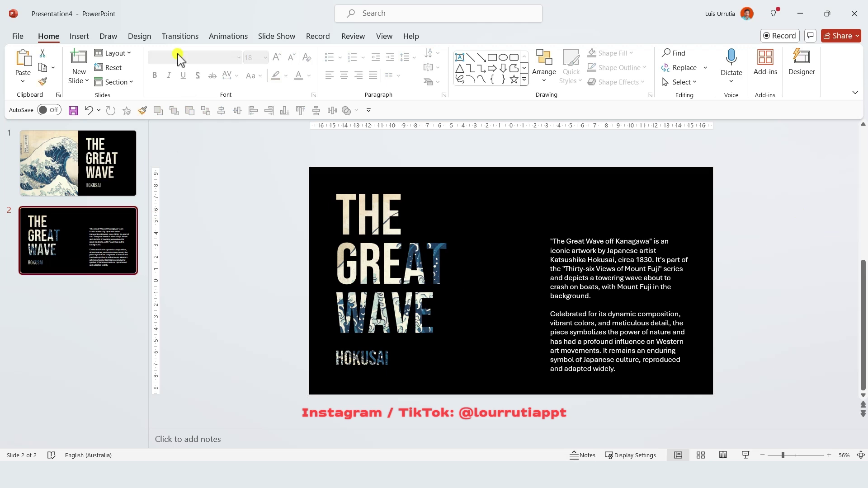
Step: Give slide 2 the Morph transition so it animates from the first slide's layout
click(180, 36)
click(127, 67)
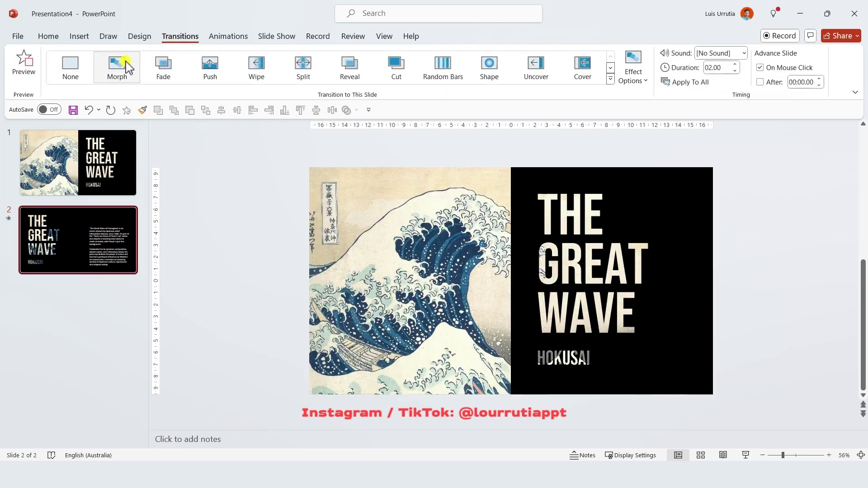